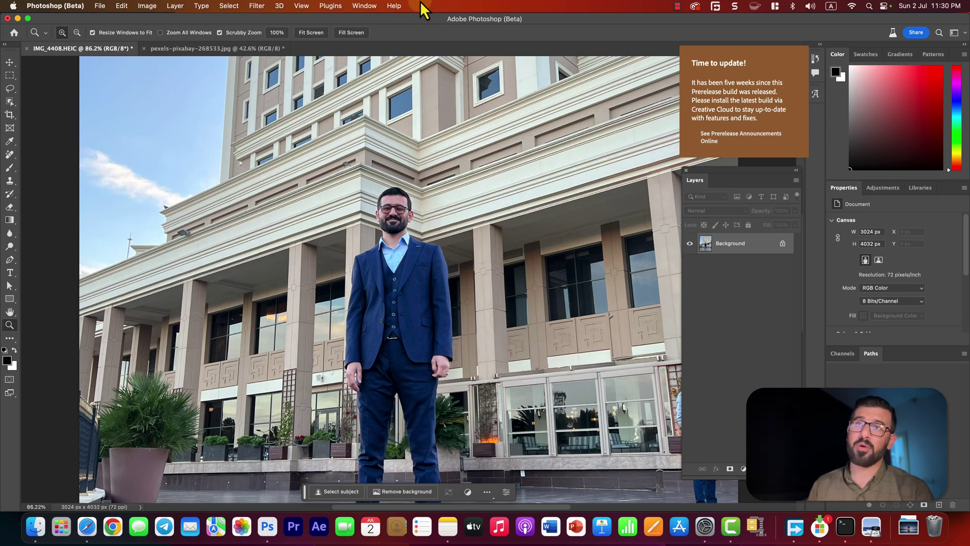
View the program's version and credits information, then close it
click(55, 5)
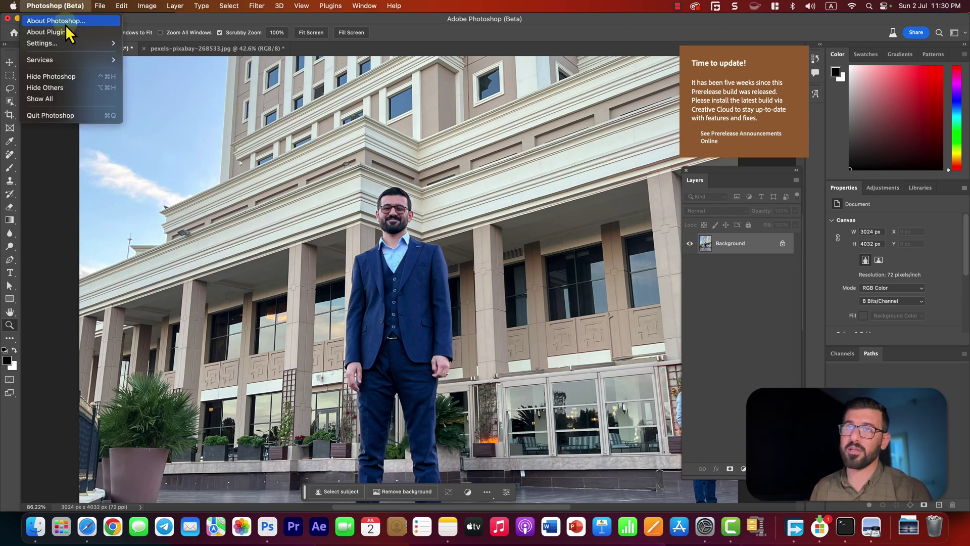
click(66, 23)
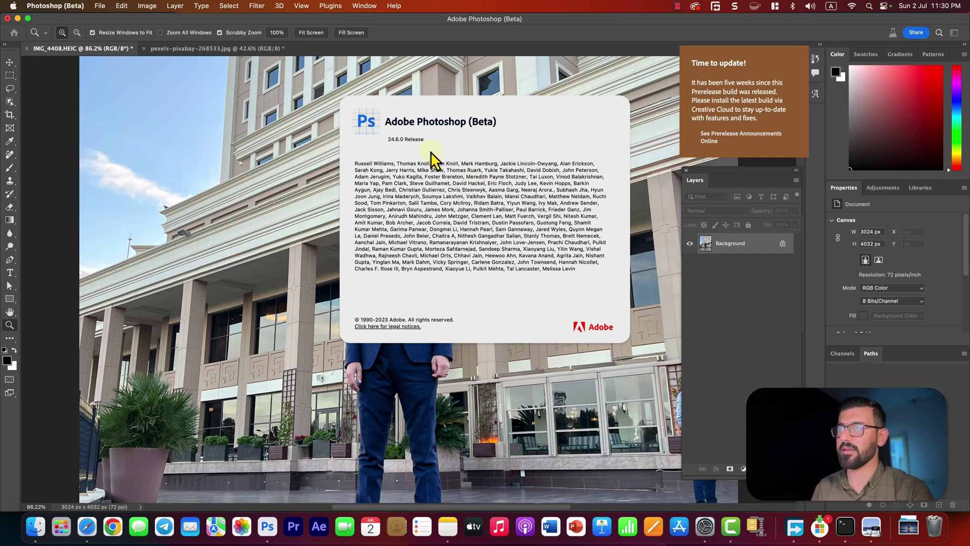
click(375, 175)
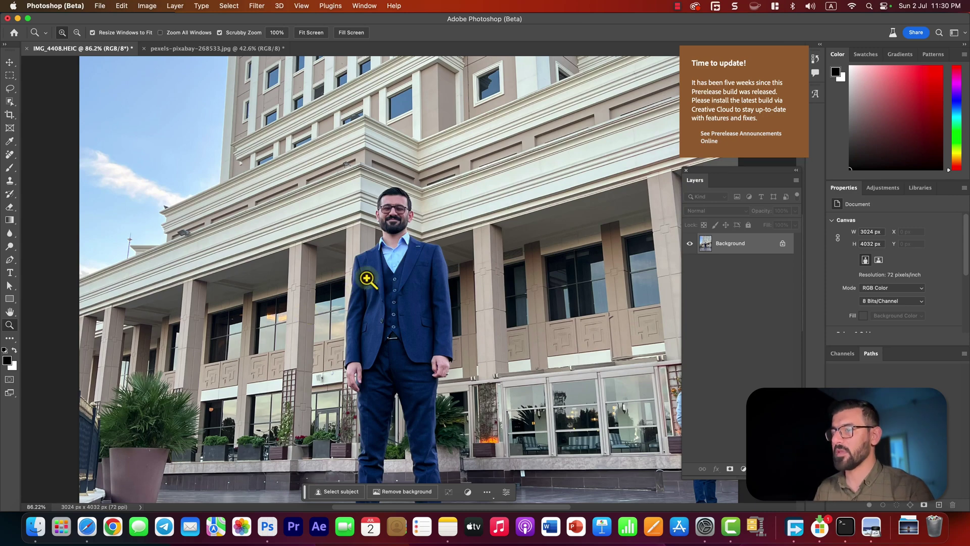
Marquee-select the man's head and generate a 'graduation hat' fill
scroll(436, 318, down, 3)
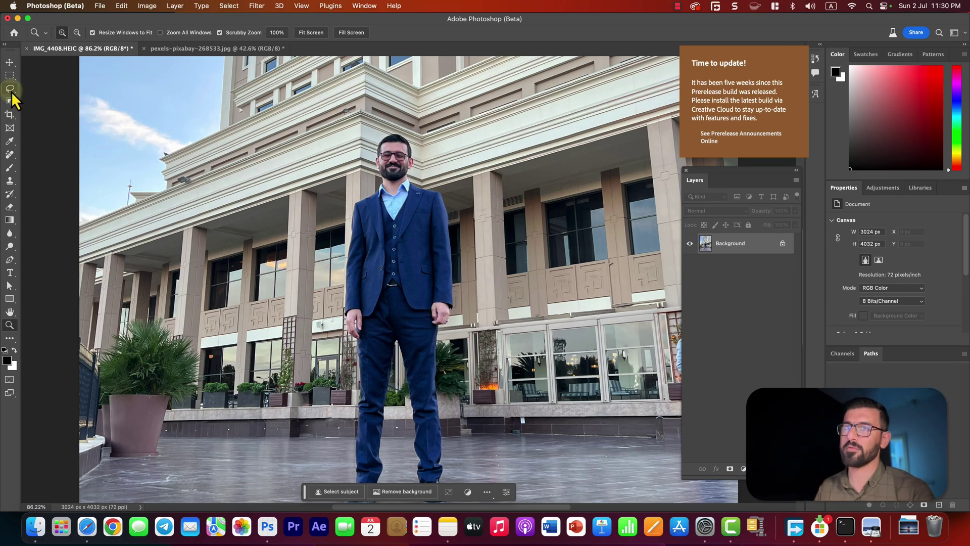
click(10, 89)
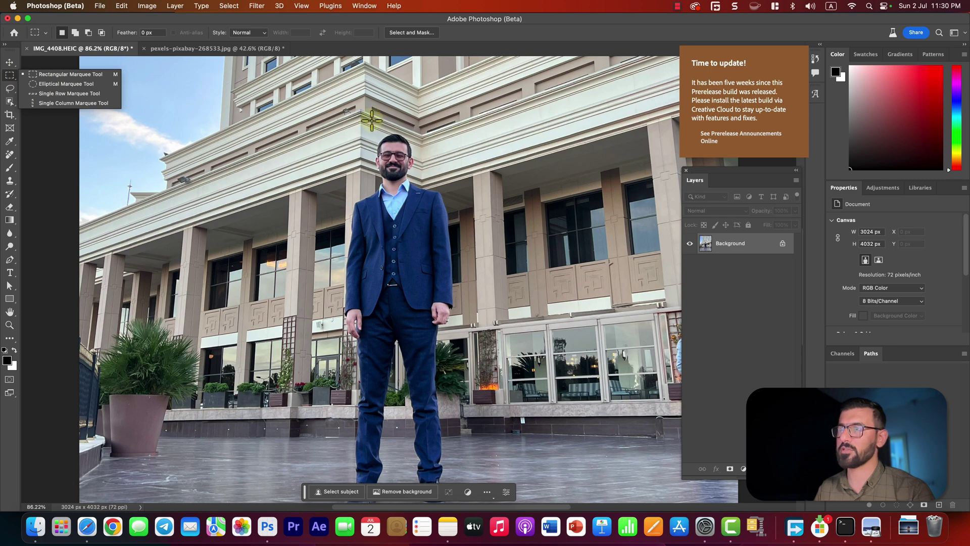
drag(363, 120, 426, 149)
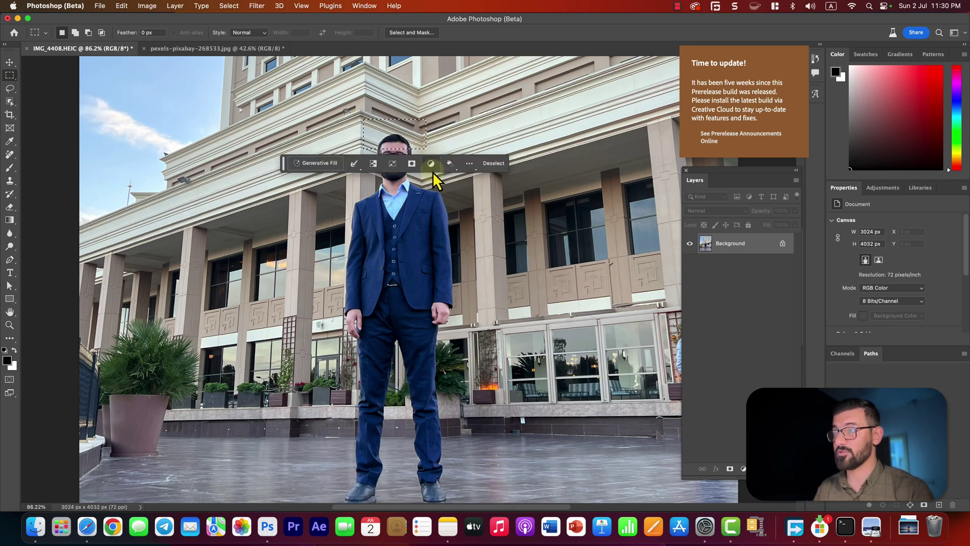
click(324, 163)
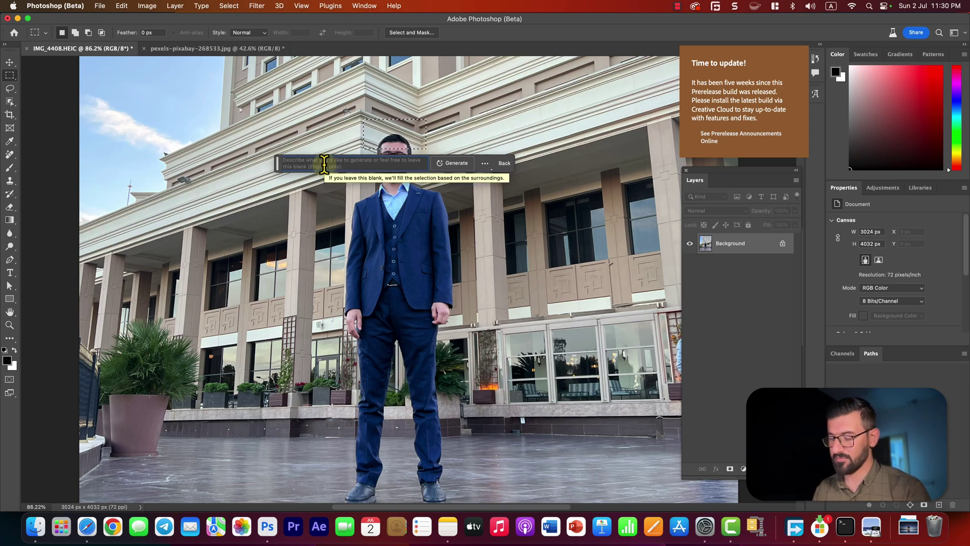
text(graduation hat)
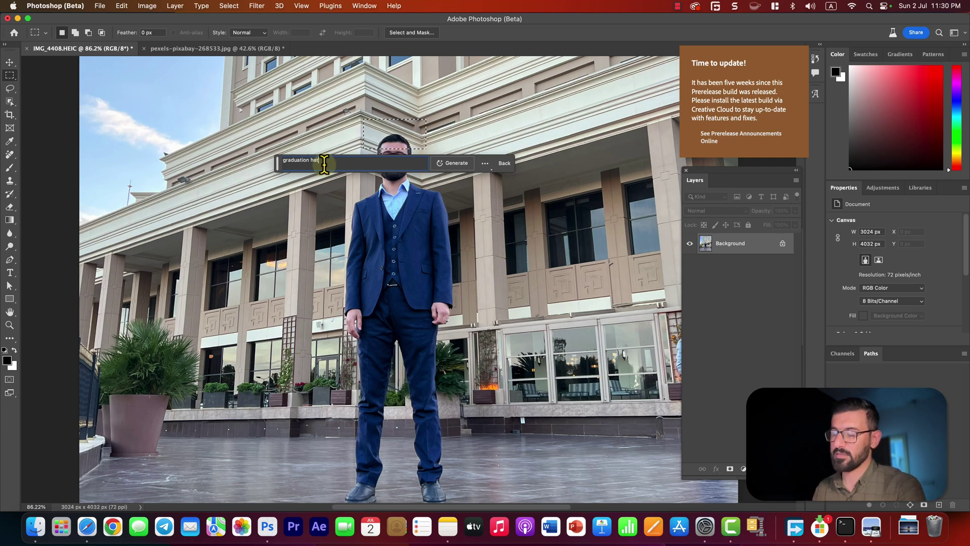
key(Return)
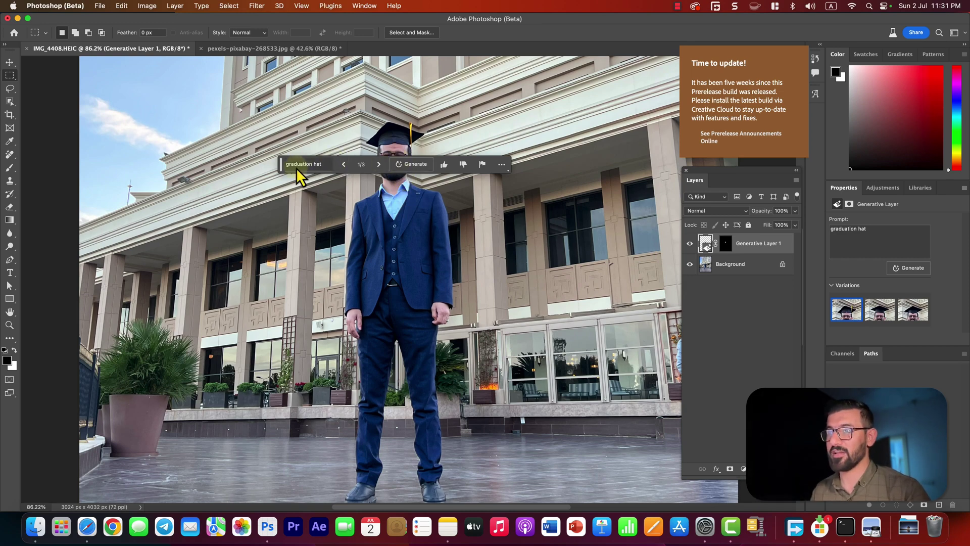
Compare the generated hat variations and keep the third one
drag(281, 165, 284, 210)
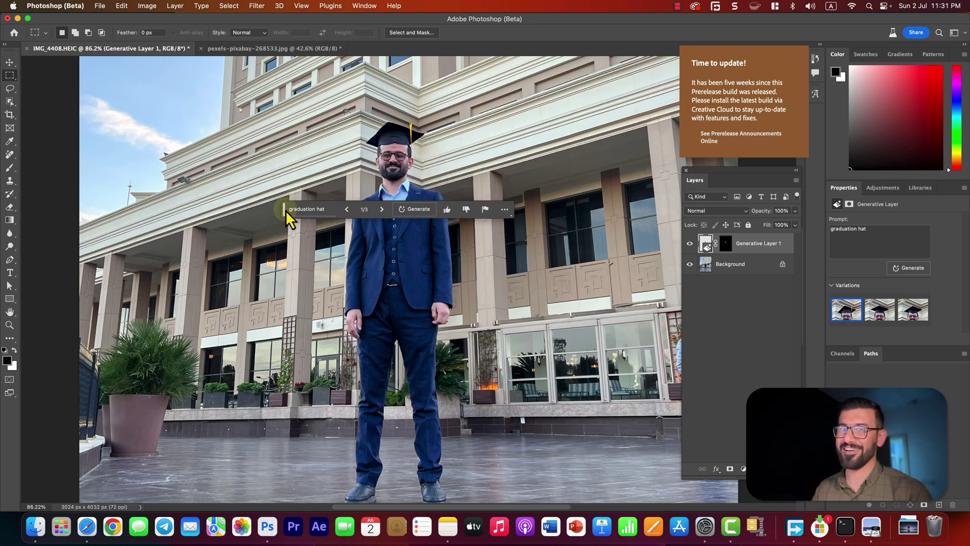
click(880, 311)
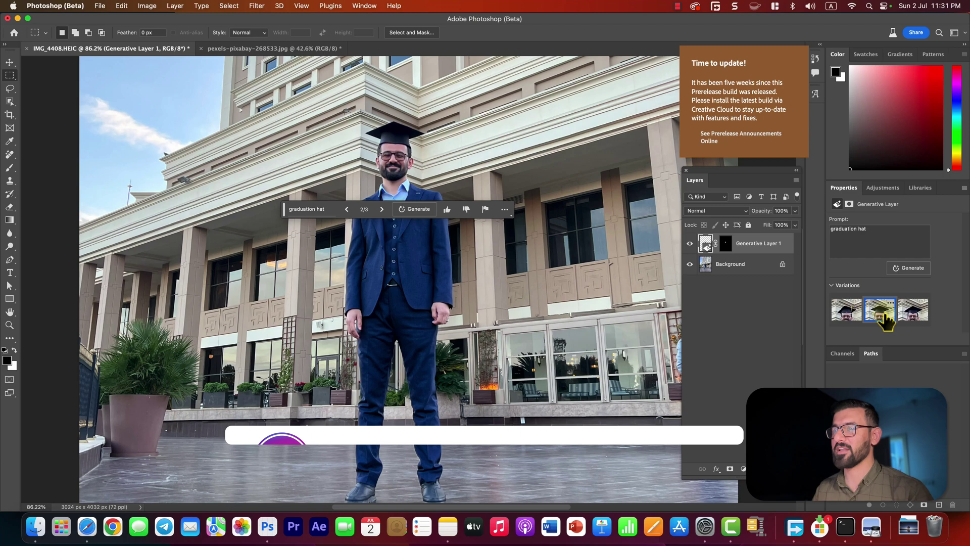
click(911, 314)
Object-select the right-hand man on Background, erase him with blank-prompt Generative Fill, then zoom in
scroll(475, 281, right, 10)
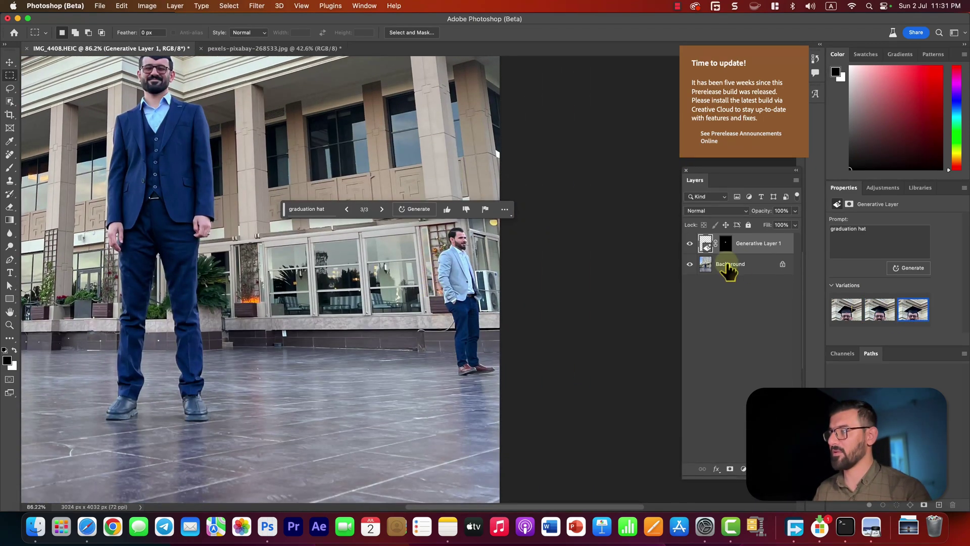
click(727, 264)
click(9, 101)
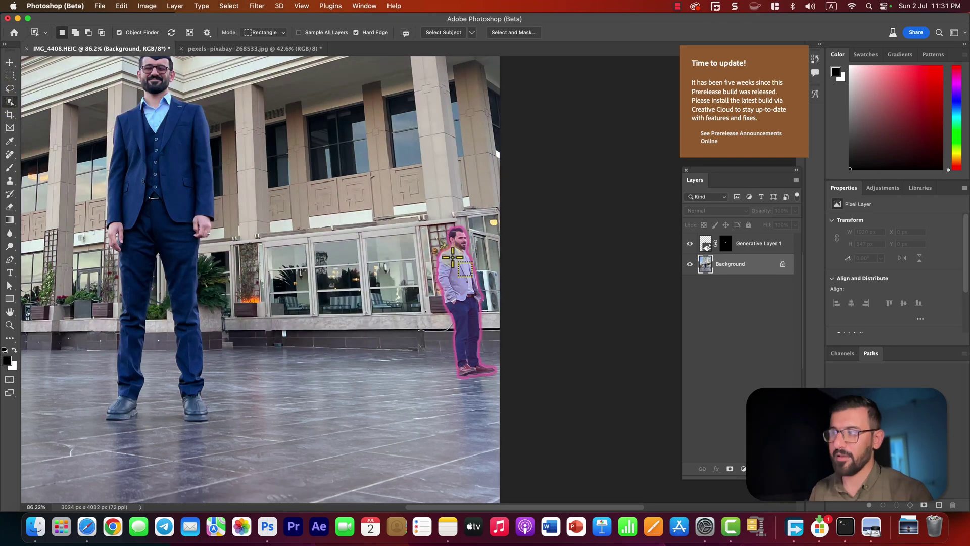
click(453, 259)
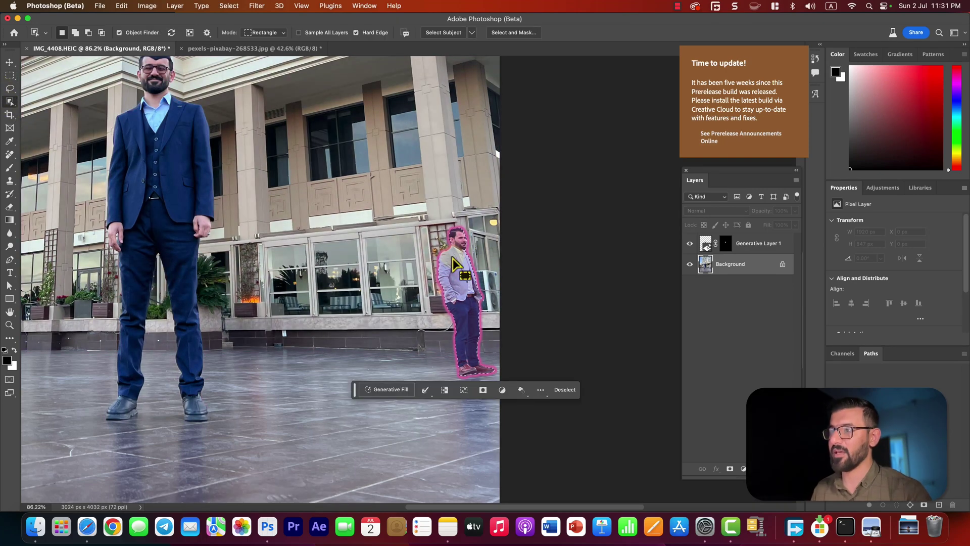
click(381, 390)
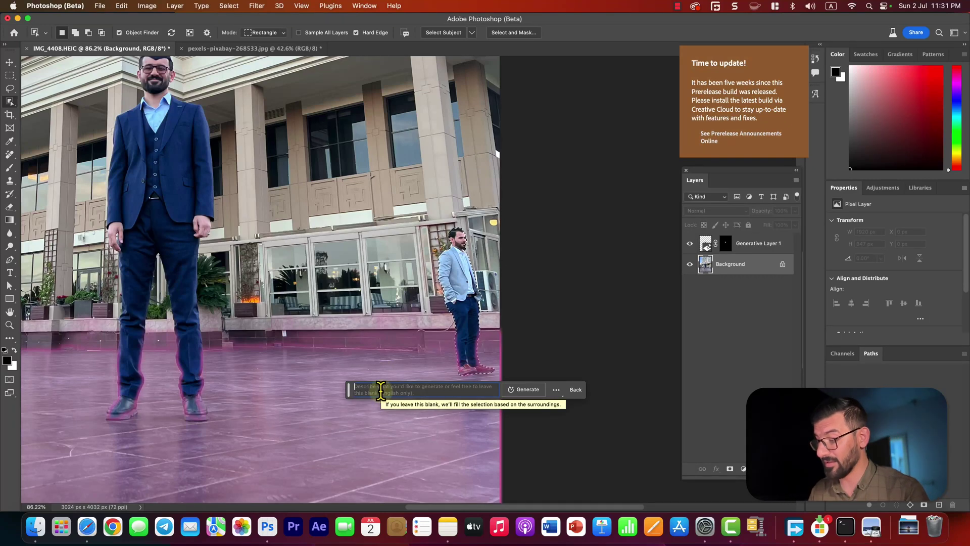
key(Return)
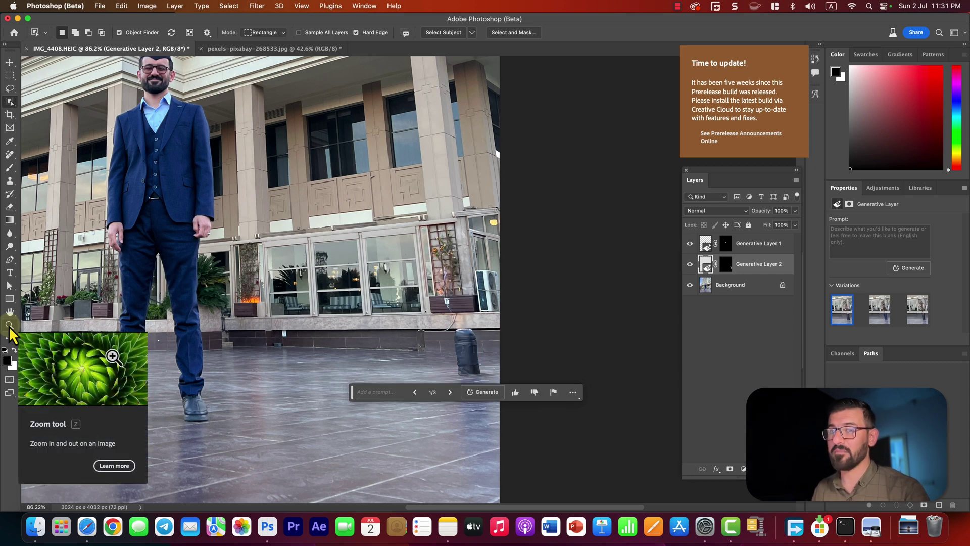
click(10, 325)
mouse_move(424, 227)
mouse_down()
mouse_move(465, 250)
mouse_move(427, 255)
mouse_up()
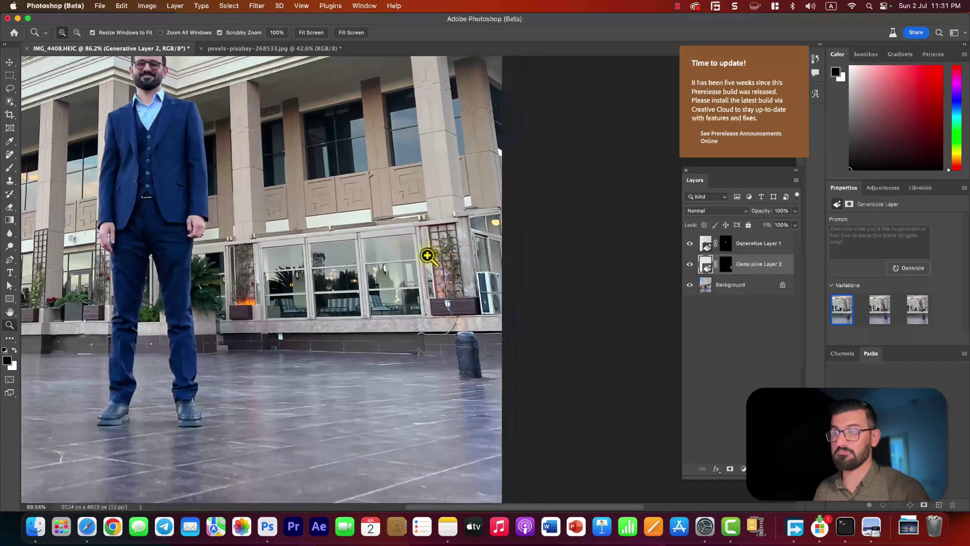
On the pexels tree image, crop-extend the canvas downward to 1920 x 1187 px
click(221, 50)
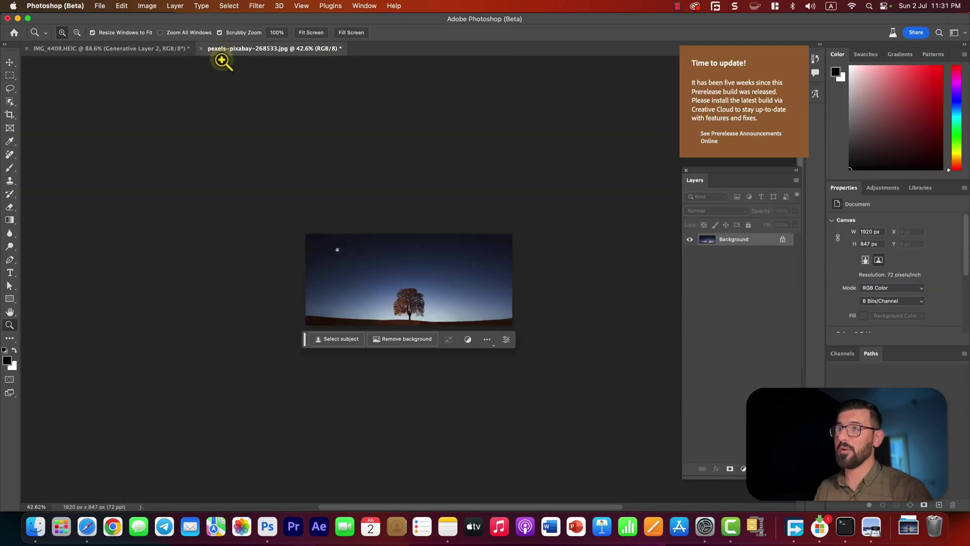
mouse_move(407, 305)
mouse_down()
mouse_move(457, 299)
mouse_move(446, 301)
mouse_up()
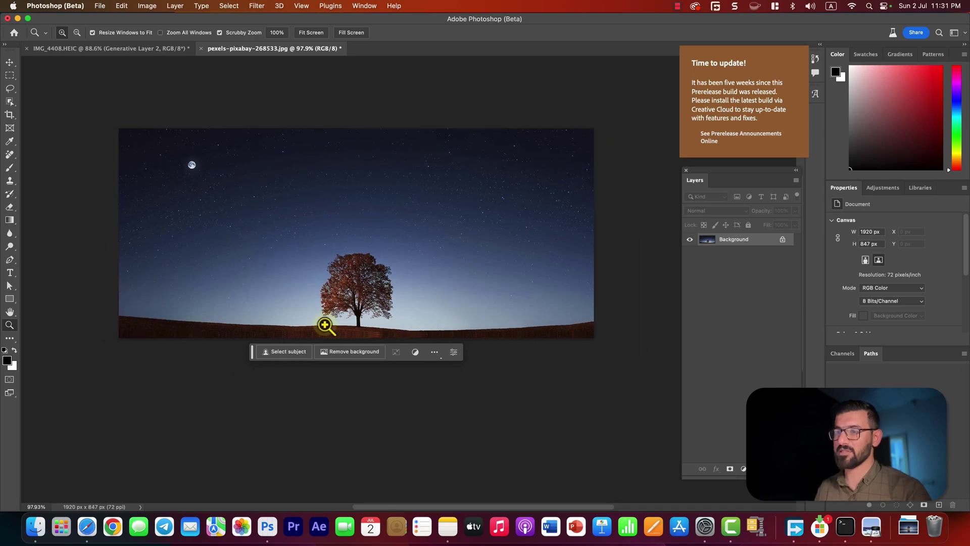
click(10, 115)
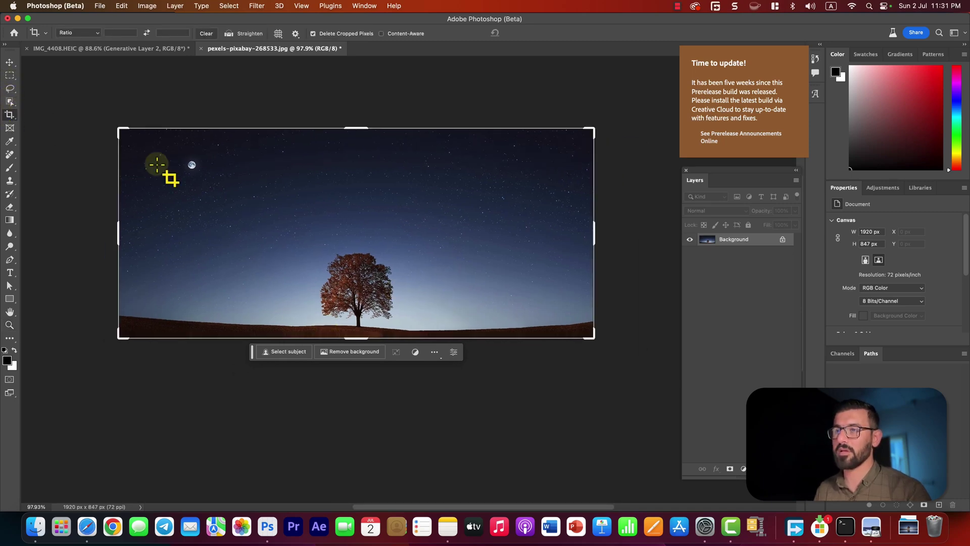
drag(357, 338, 352, 384)
click(9, 76)
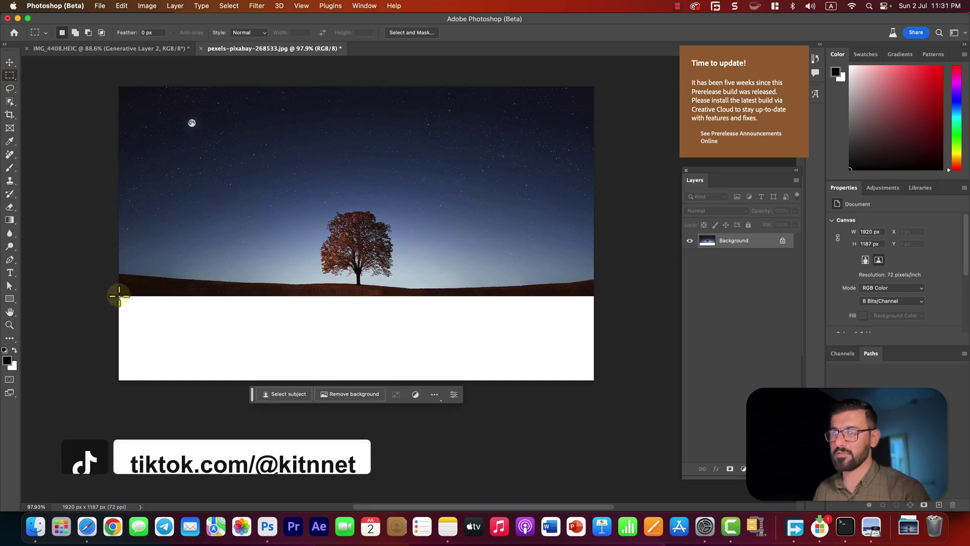
Select the whole new white strip below the ground
drag(119, 297, 593, 395)
click(523, 359)
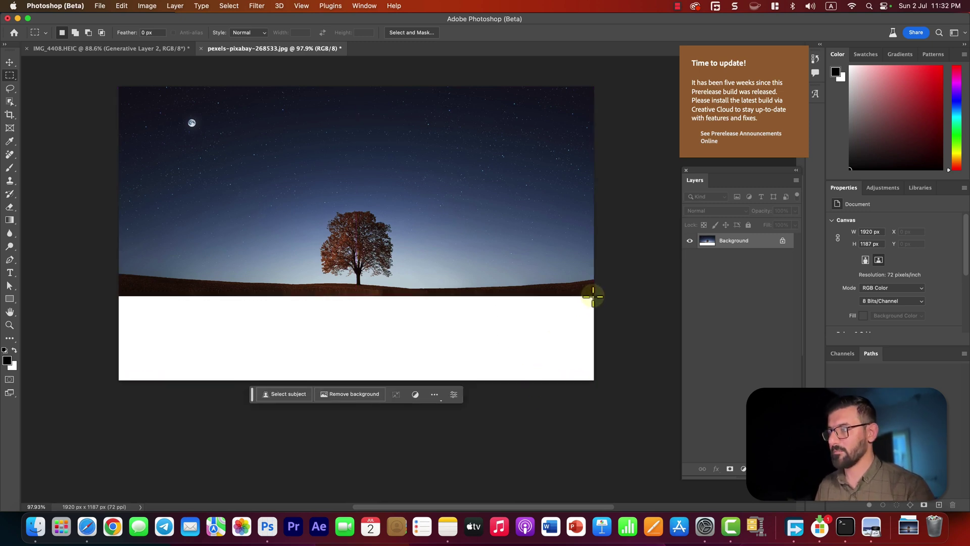
drag(592, 293, 128, 414)
Generate a 'Lake with reflection' fill in the blank bottom strip
drag(164, 362, 189, 338)
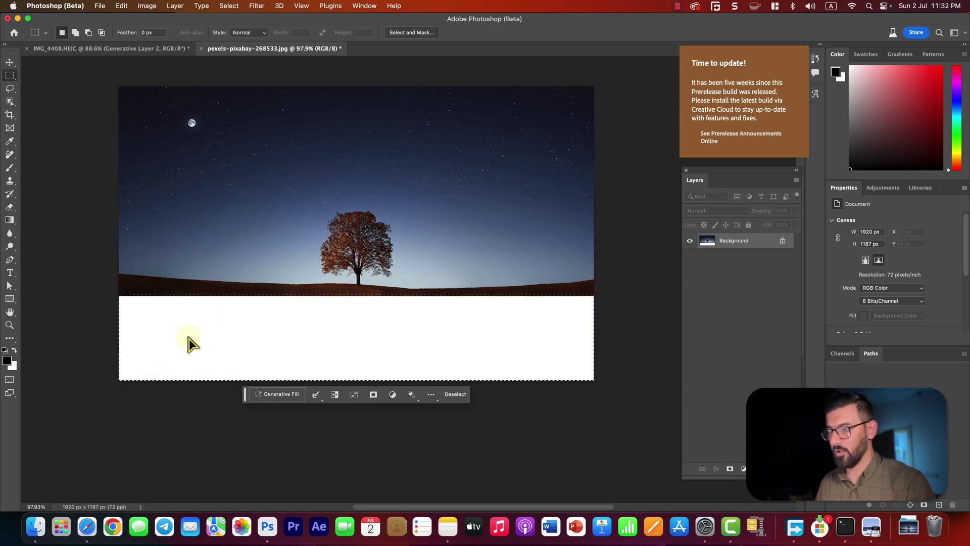
click(274, 394)
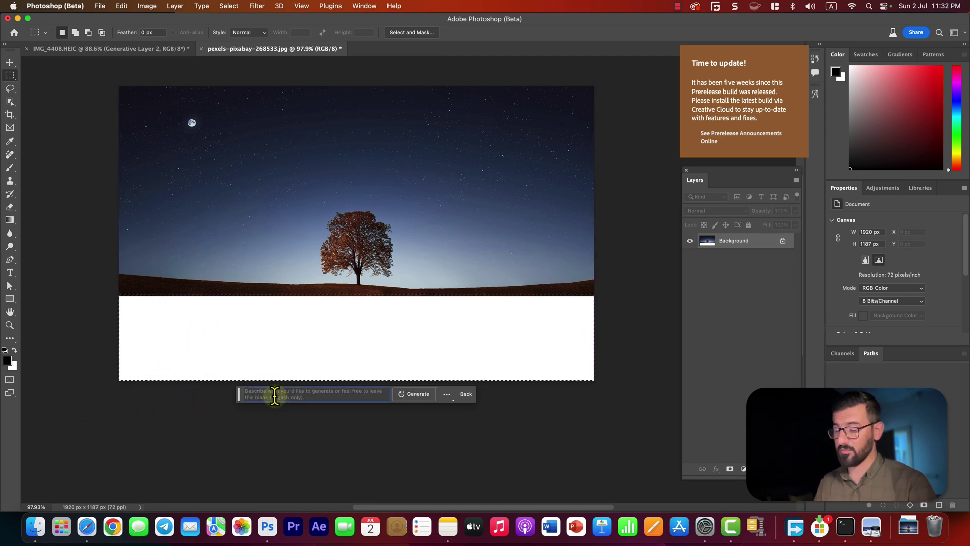
text(La)
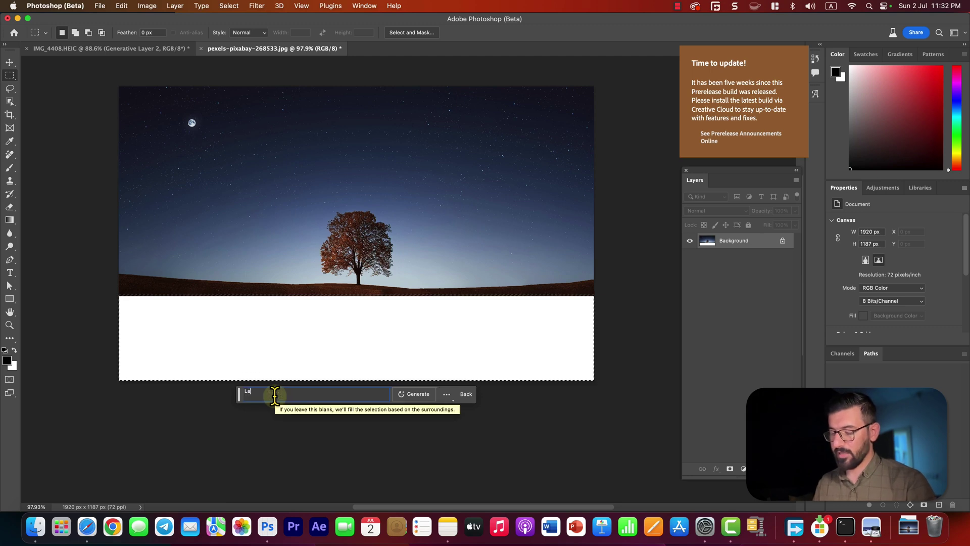
text(ke with reflection)
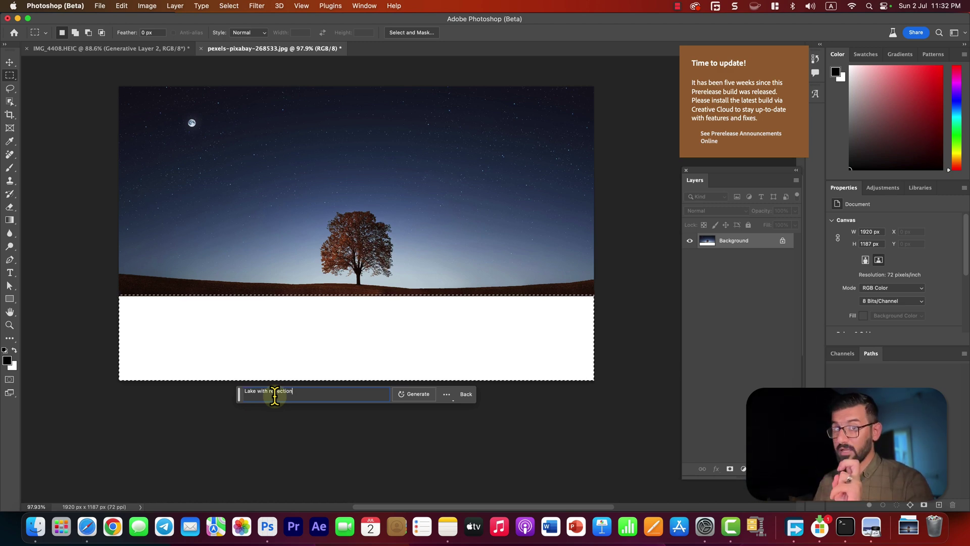
key(Return)
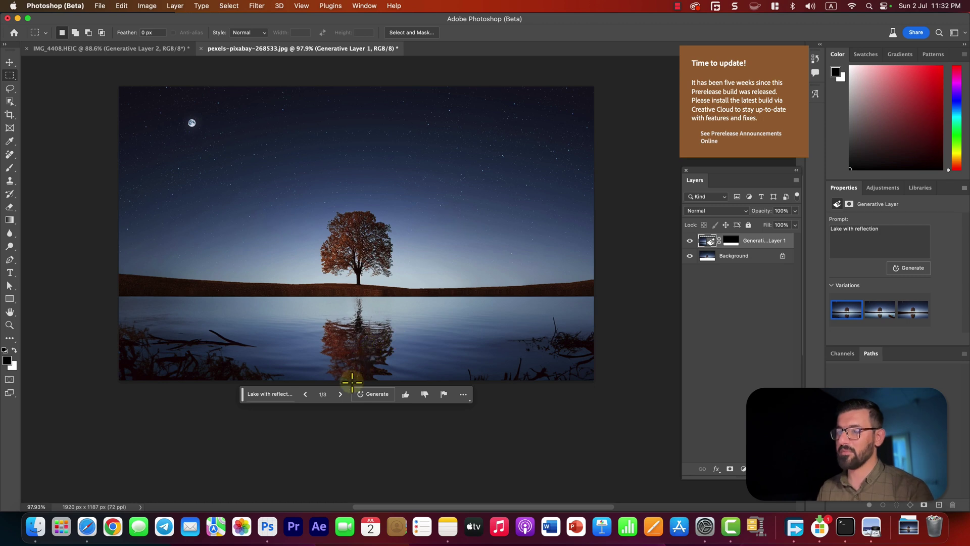
Browse the first three lake variations and generate three more
click(341, 395)
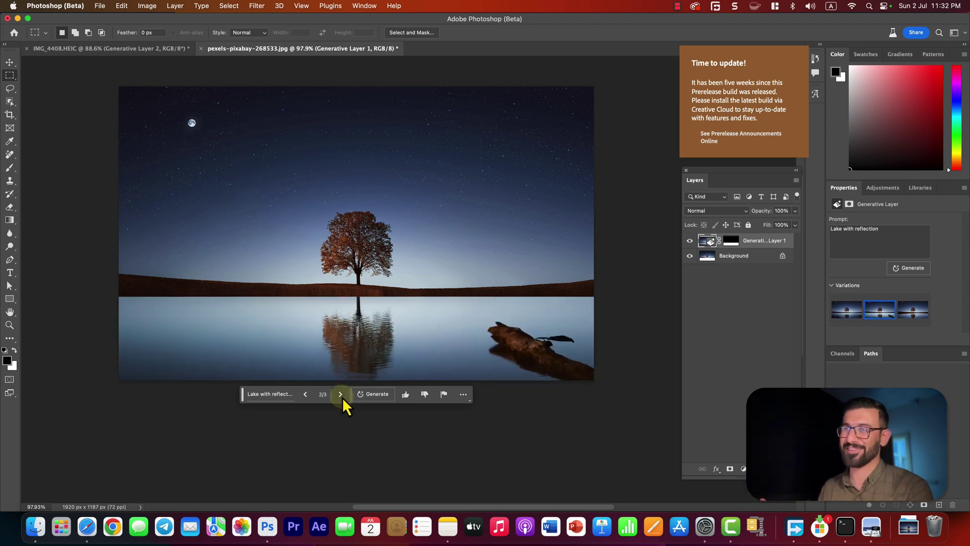
click(340, 395)
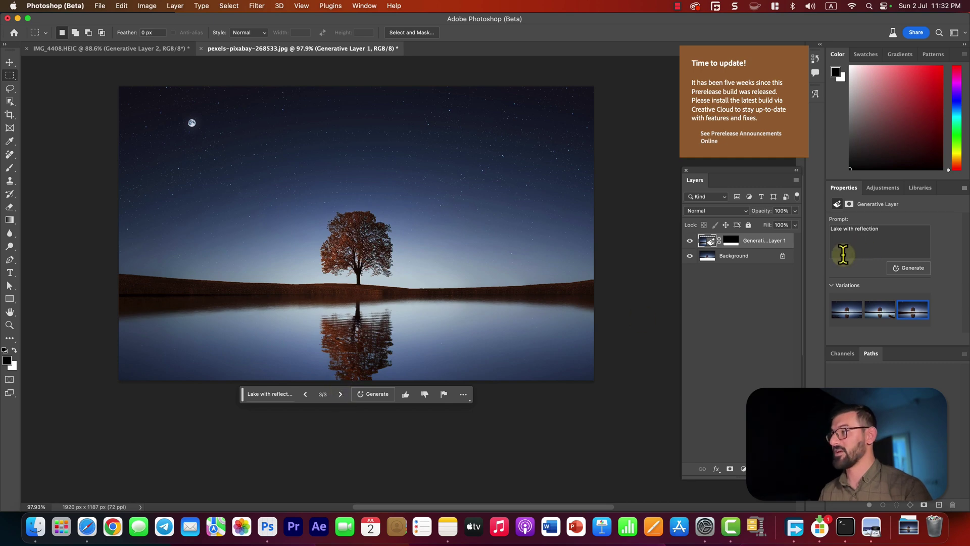
click(377, 394)
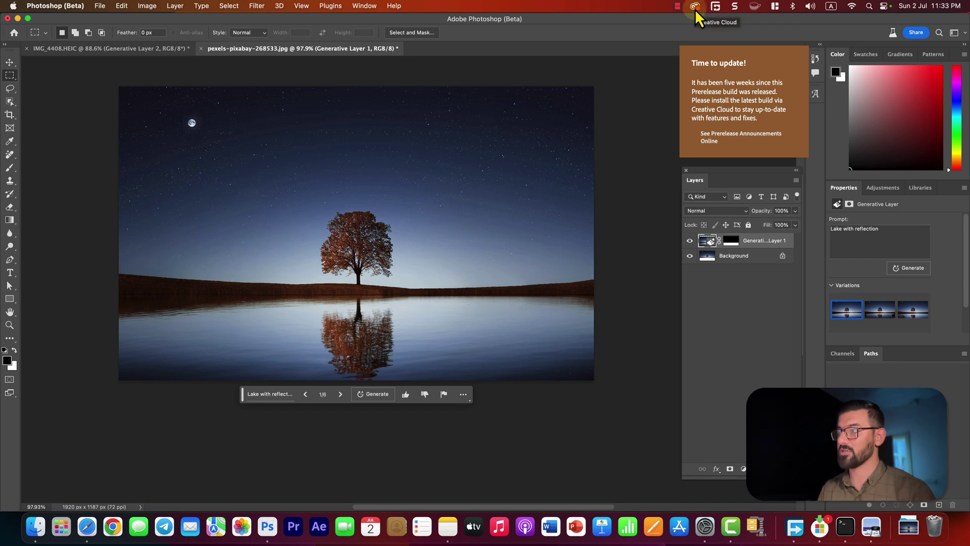
Page through the six lake variations and return to variation 1/6
click(337, 395)
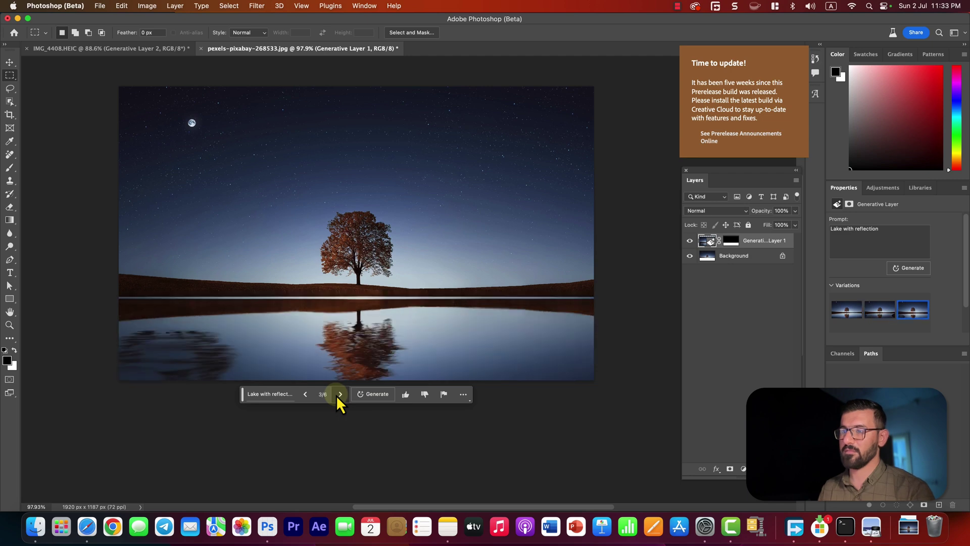
click(338, 395)
click(337, 396)
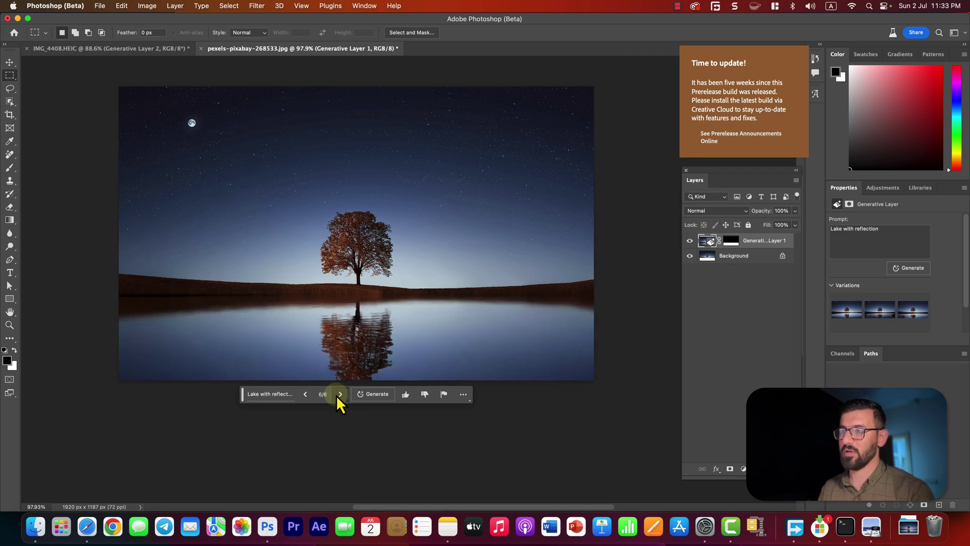
click(306, 396)
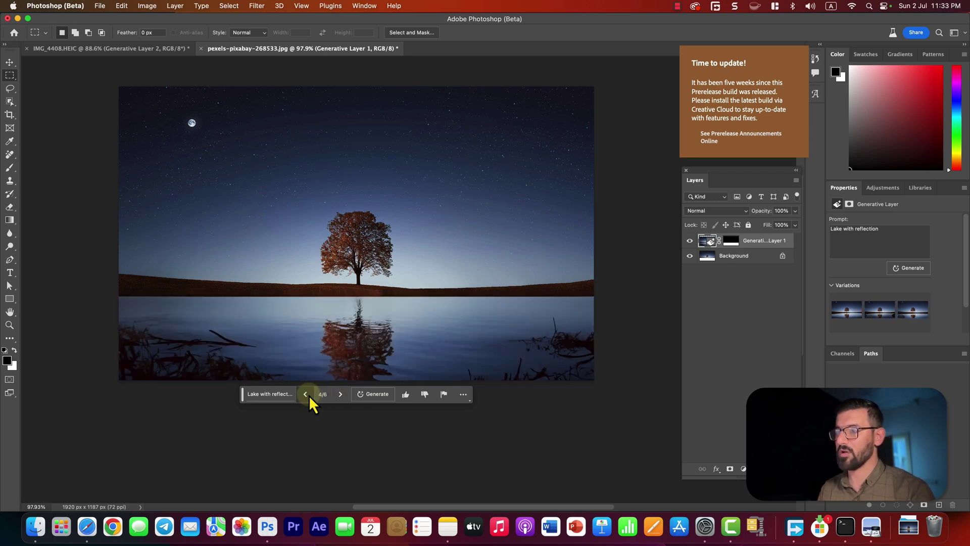
click(306, 395)
click(306, 396)
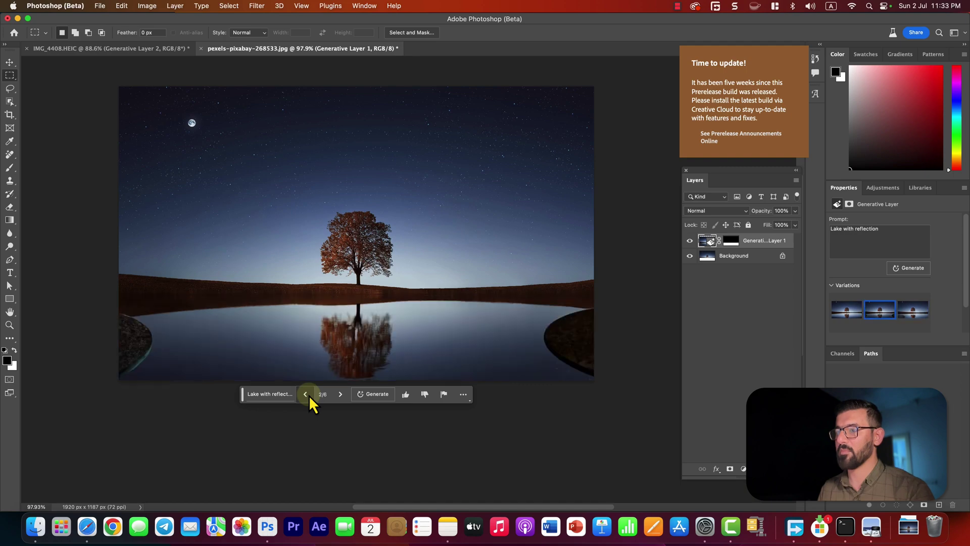
Switch to IMG_4408.HEIC and zoom out to about 43% to show the whole portrait
click(163, 50)
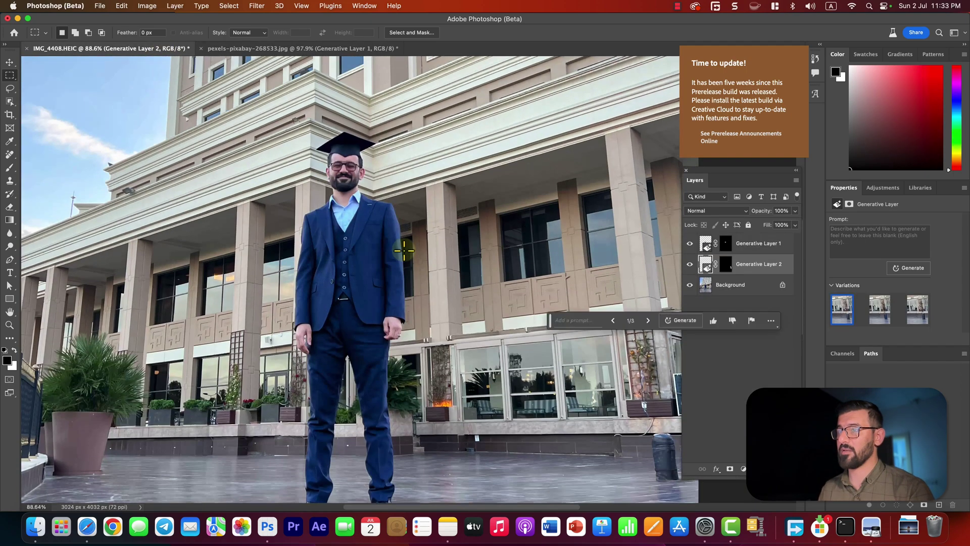
scroll(404, 247, down, 3)
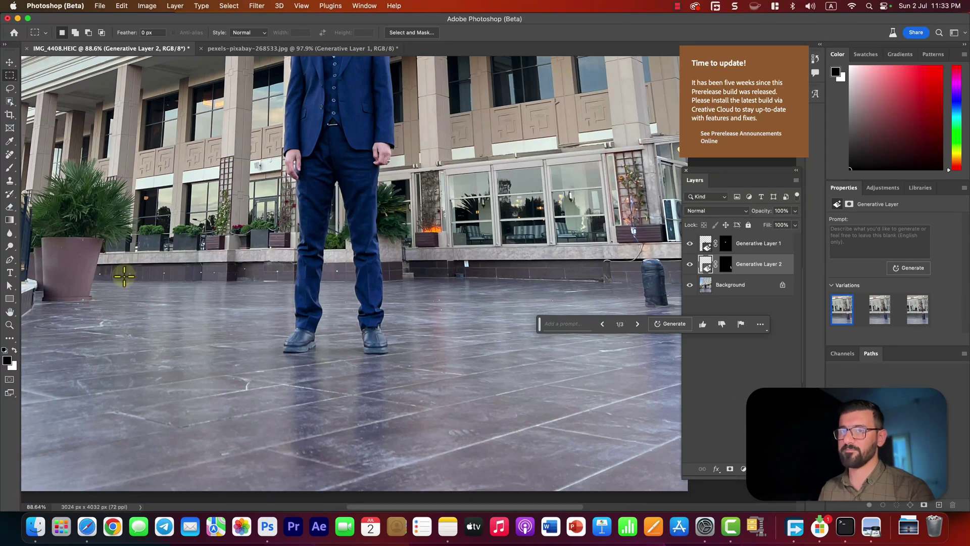
click(10, 325)
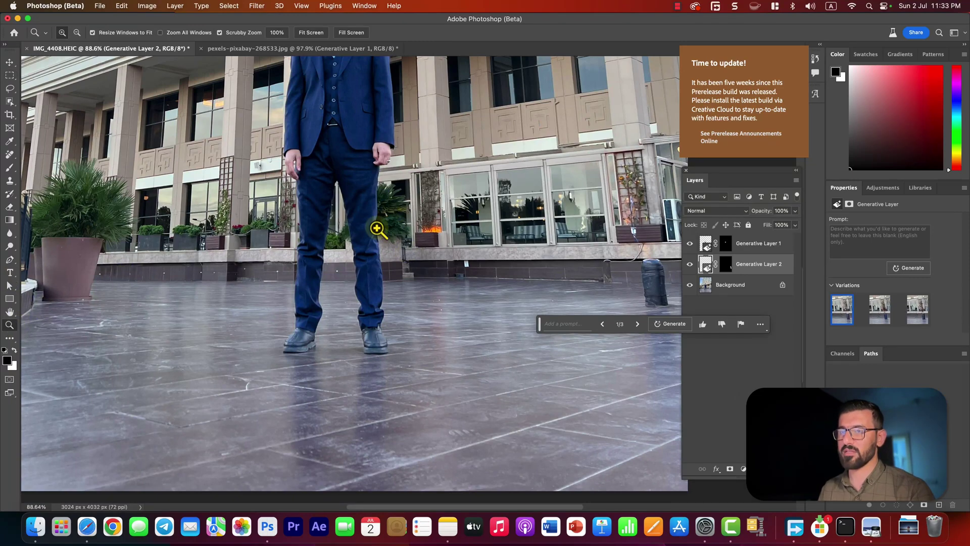
drag(379, 228, 347, 245)
scroll(386, 244, up, 2)
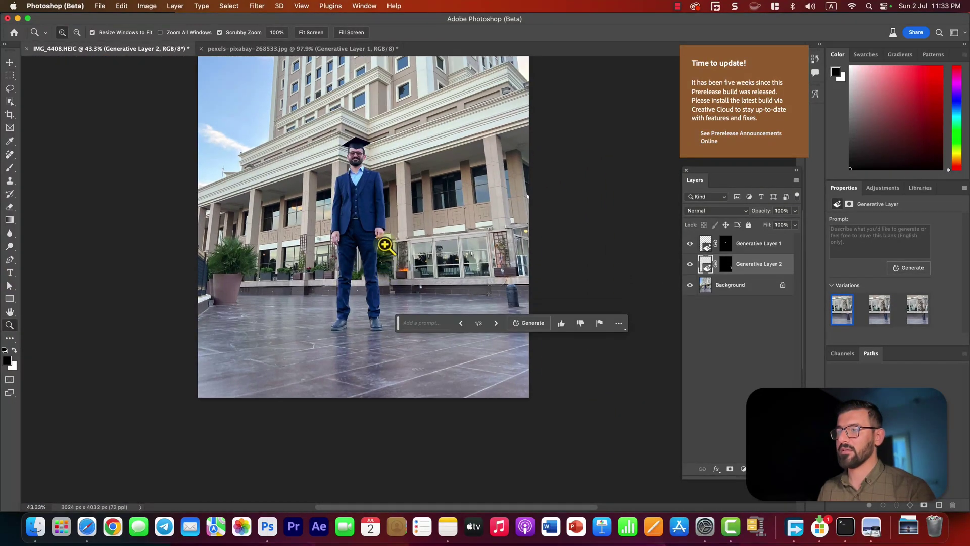
scroll(385, 244, right, 2)
scroll(354, 253, right, 1)
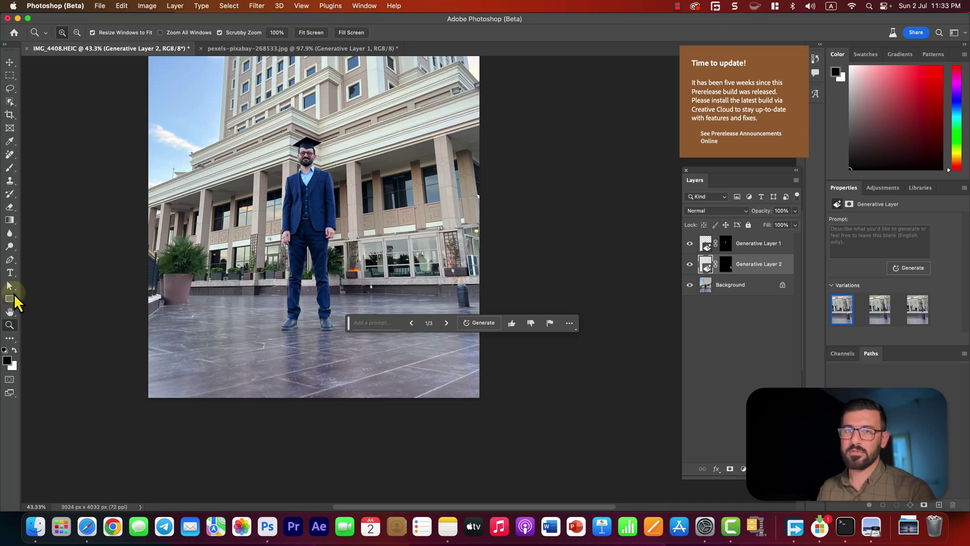
Marquee-select the floor in front of the man and generate 'An old car'
click(9, 75)
drag(179, 327, 338, 383)
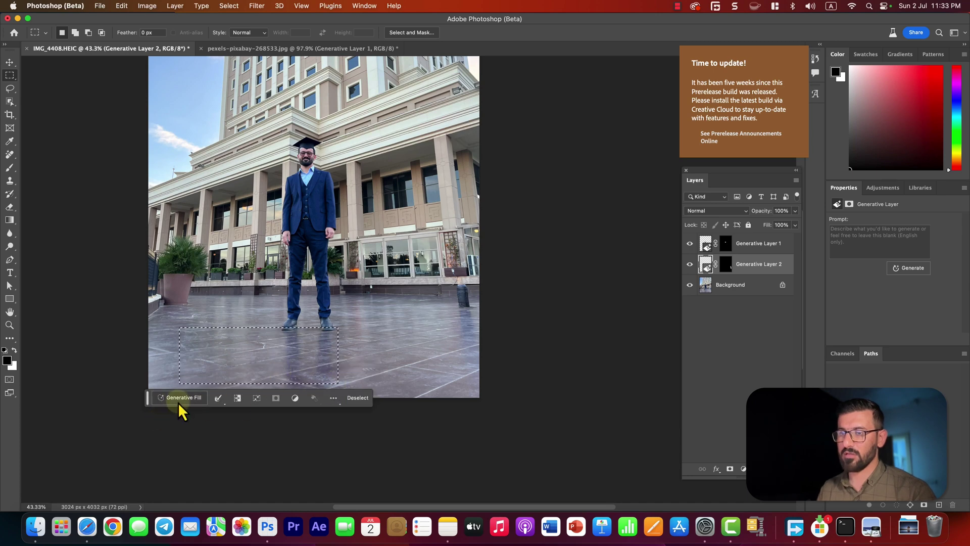
click(180, 398)
text(Ar)
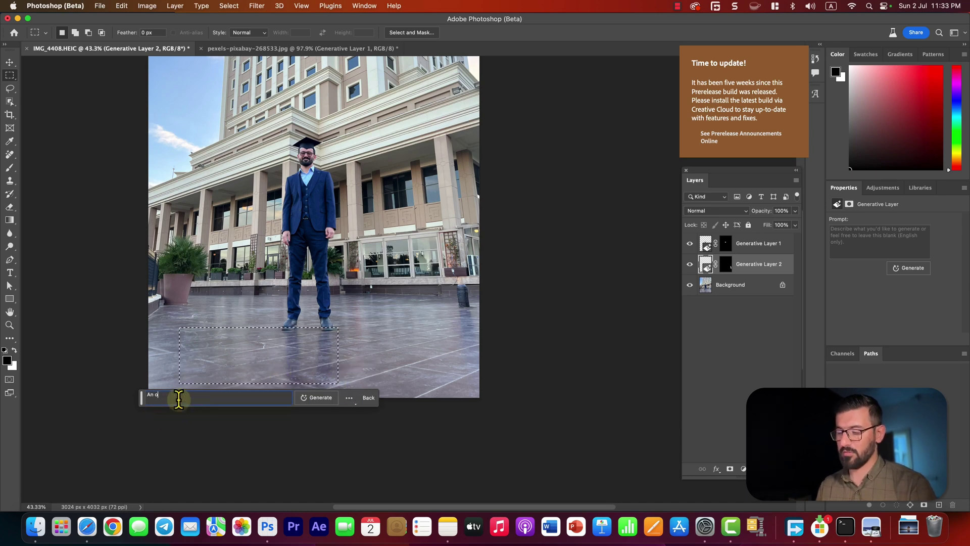
text( old car)
key(Return)
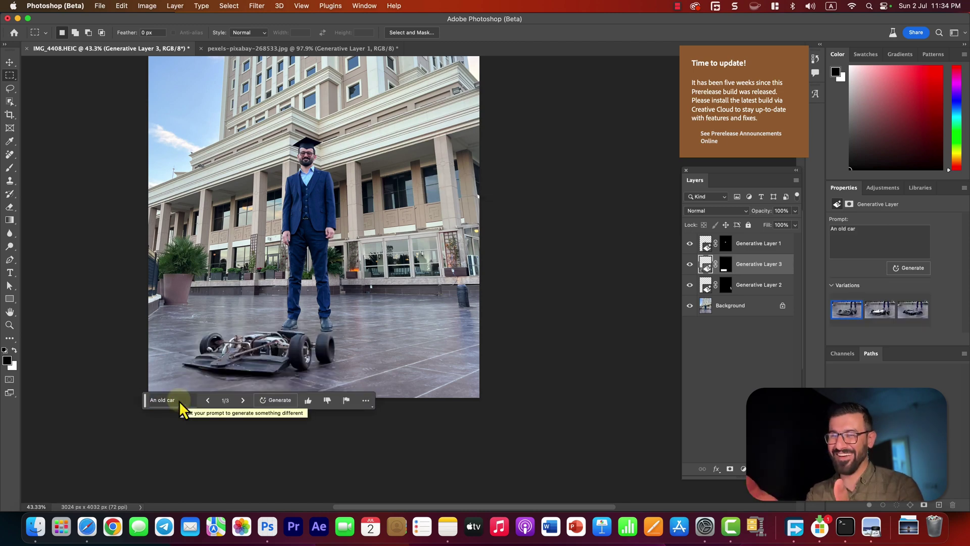
Browse the car variations to the dark third one, 3/3
click(243, 400)
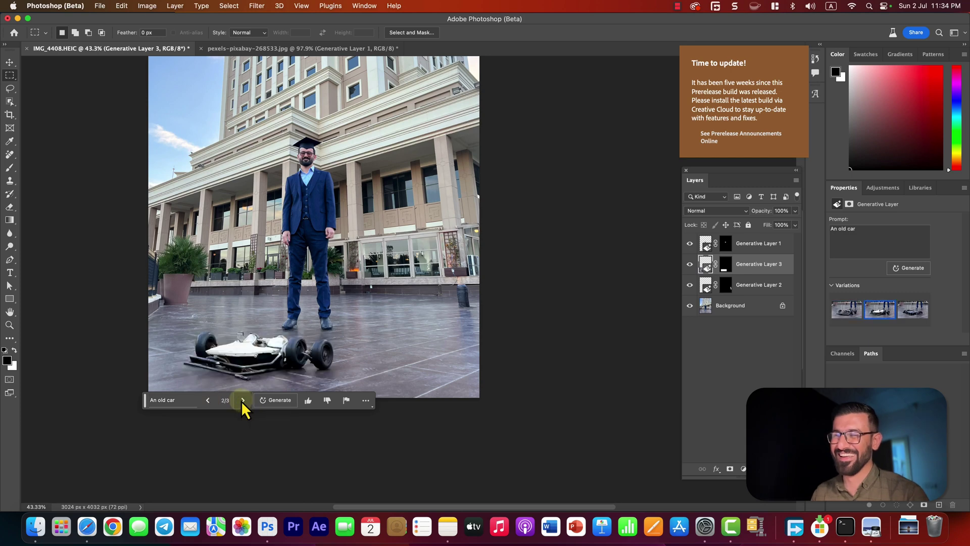
click(243, 400)
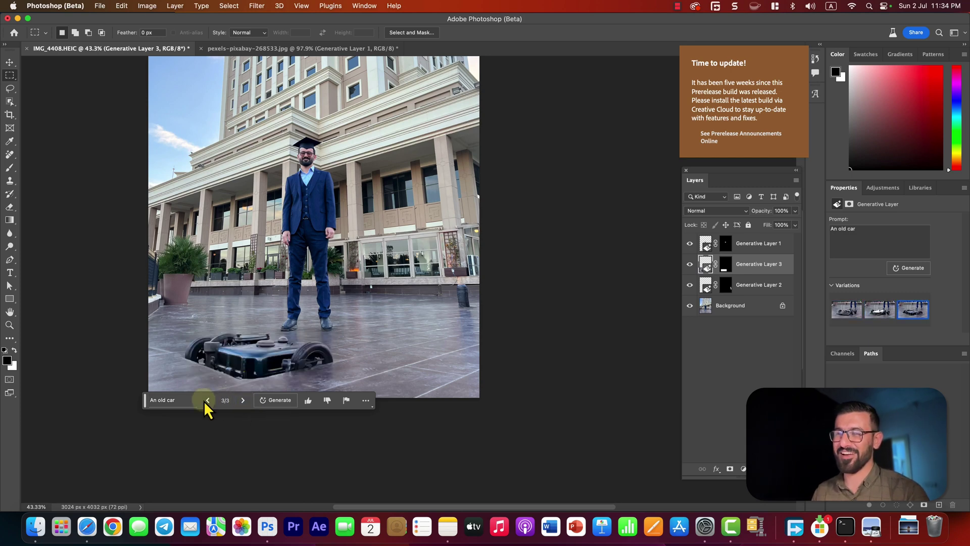
click(178, 400)
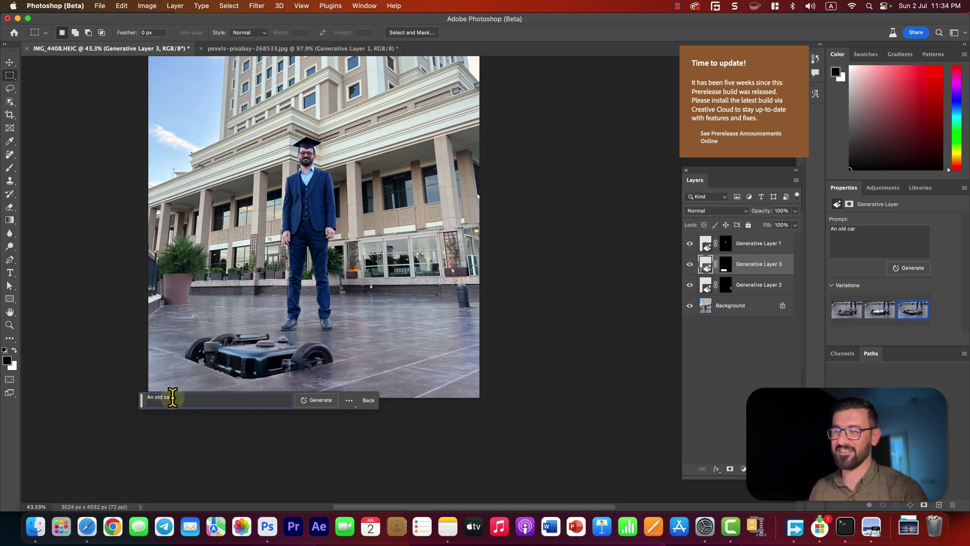
Revise the prompt to 'An old BMW Car', regenerate, and view the next variation
double_click(168, 397)
text(BMW C)
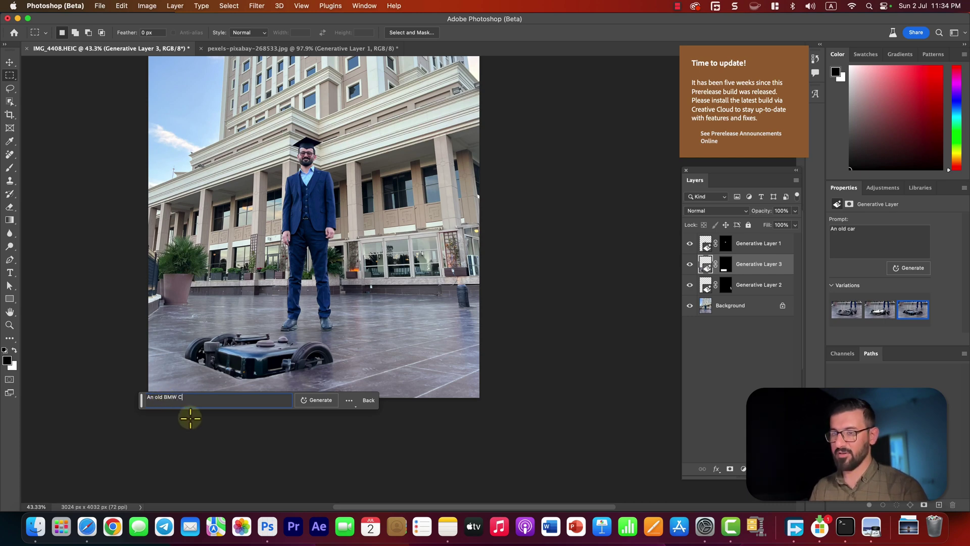
text(ar)
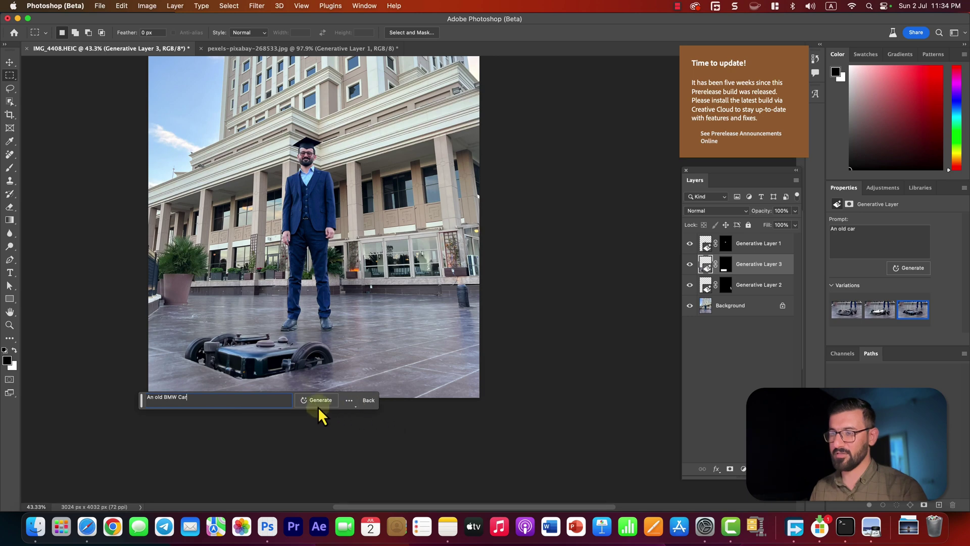
click(317, 402)
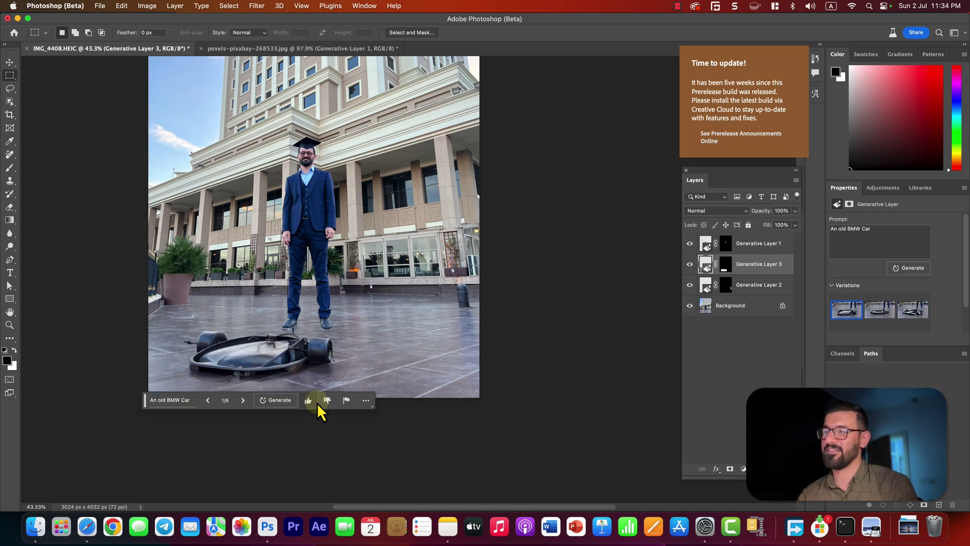
click(241, 401)
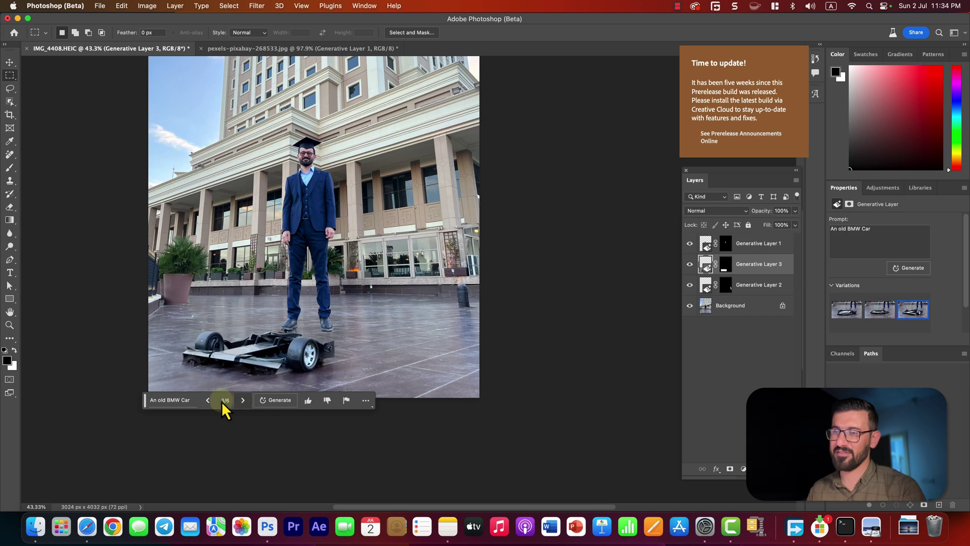
Edit the prompt to 'old Car 1990' and generate new cars
click(177, 400)
double_click(171, 397)
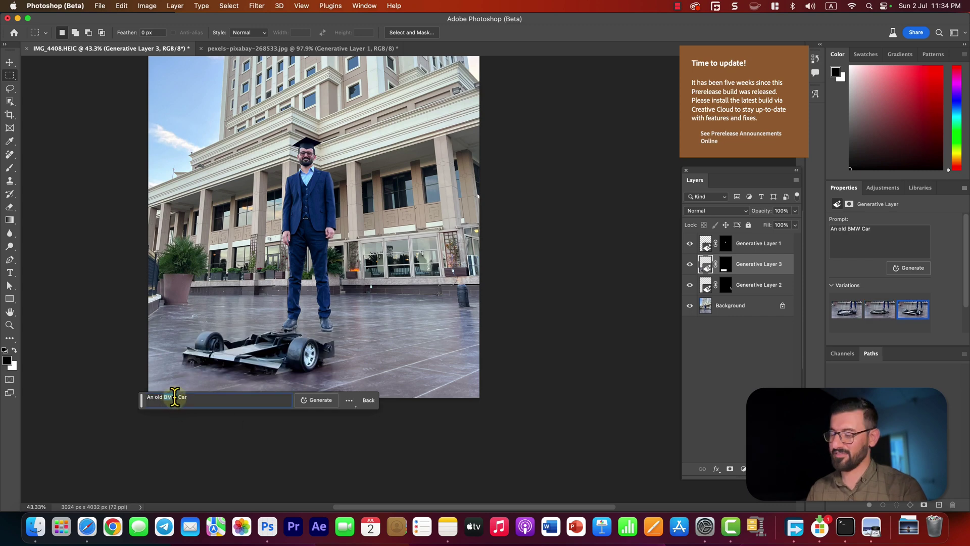
key(BackSpace)
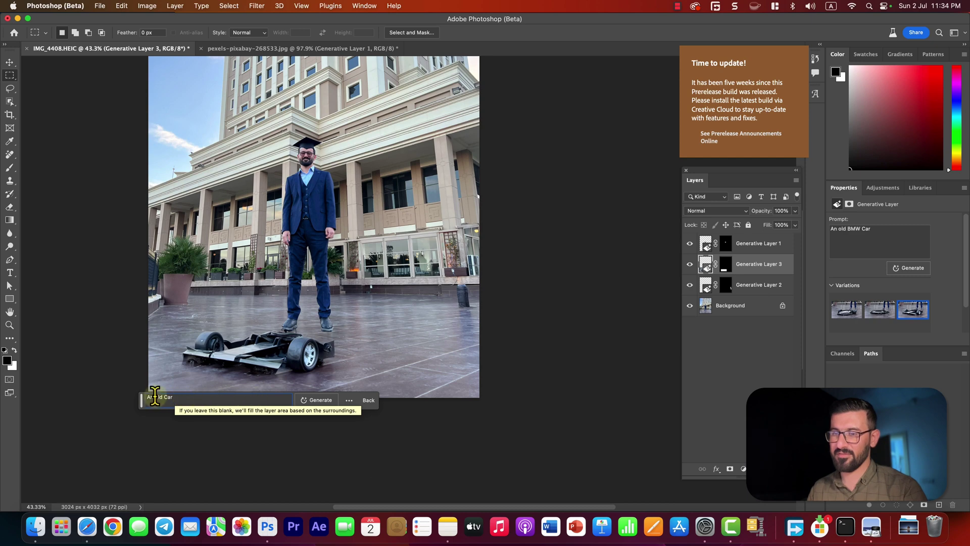
click(155, 397)
key(BackSpace)
key(BackSpace)
key(BackSpace)
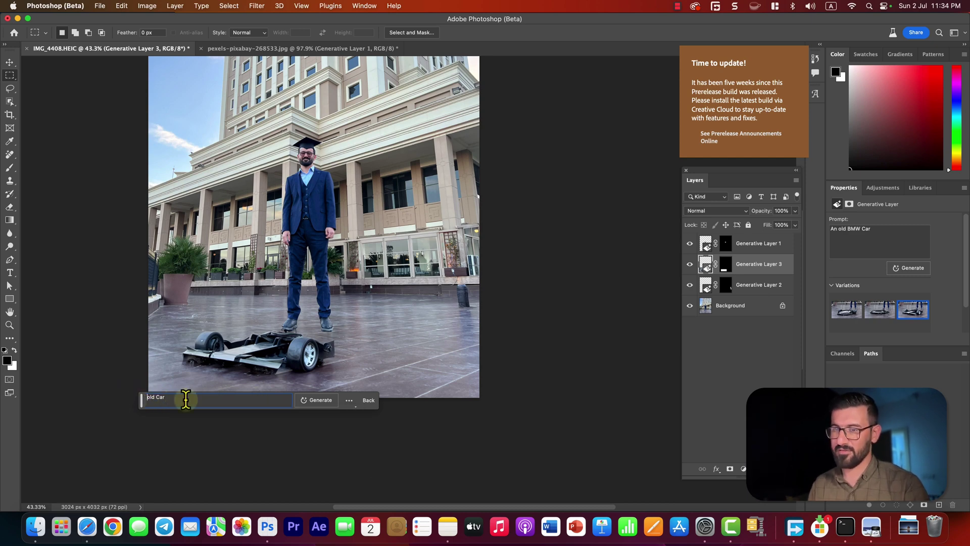
click(180, 398)
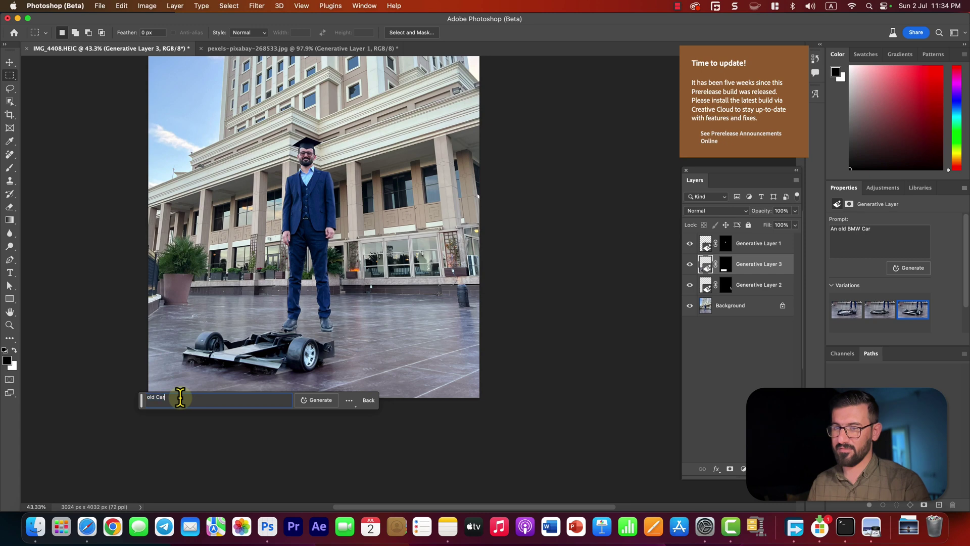
text(1990)
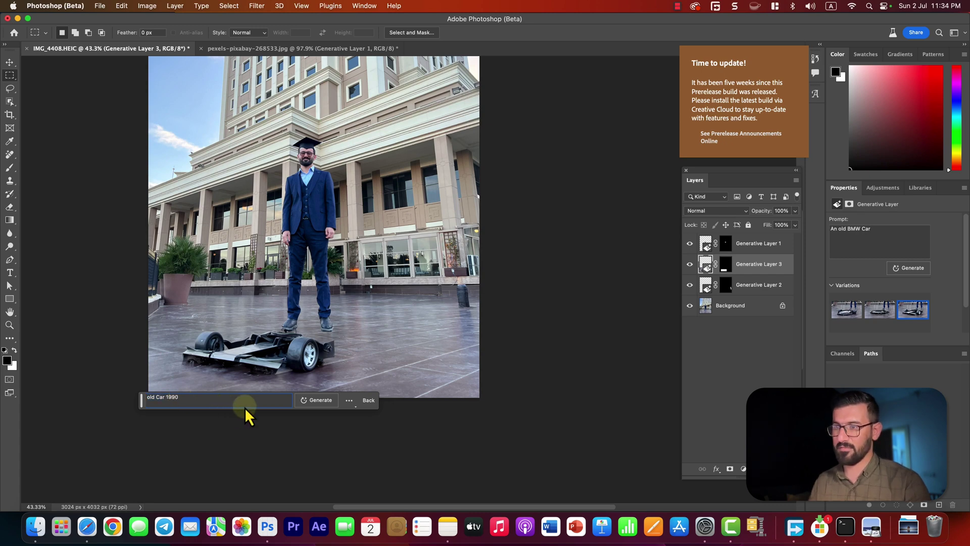
click(310, 400)
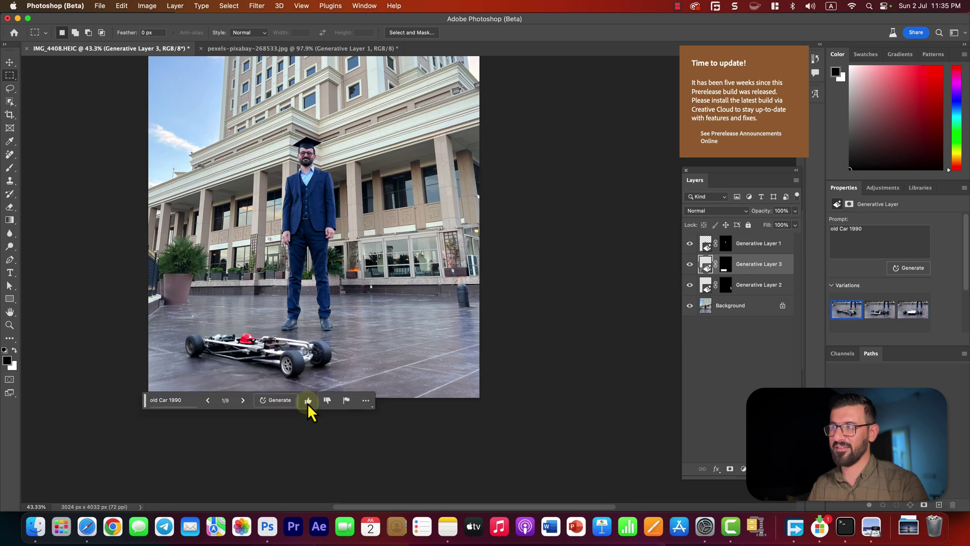
Step through the new car variations to the last one
click(243, 401)
click(246, 402)
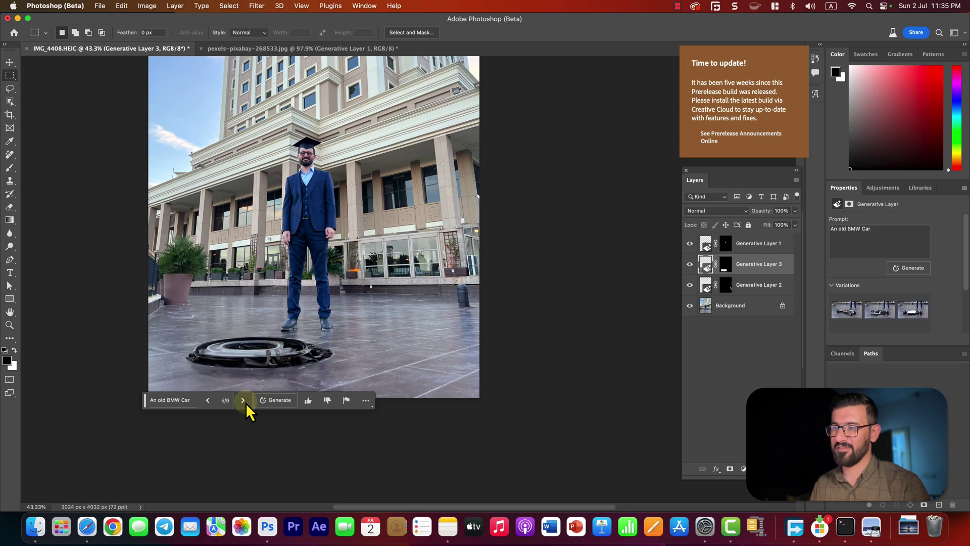
click(245, 402)
click(244, 401)
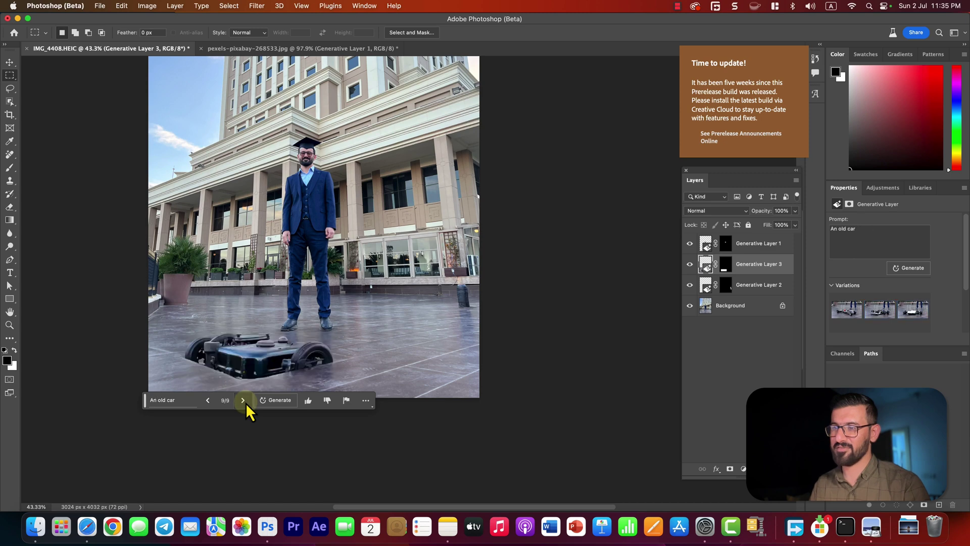
scroll(217, 400, down, 1)
Replace the prompt with 'A bunch of flowers' and generate
click(161, 372)
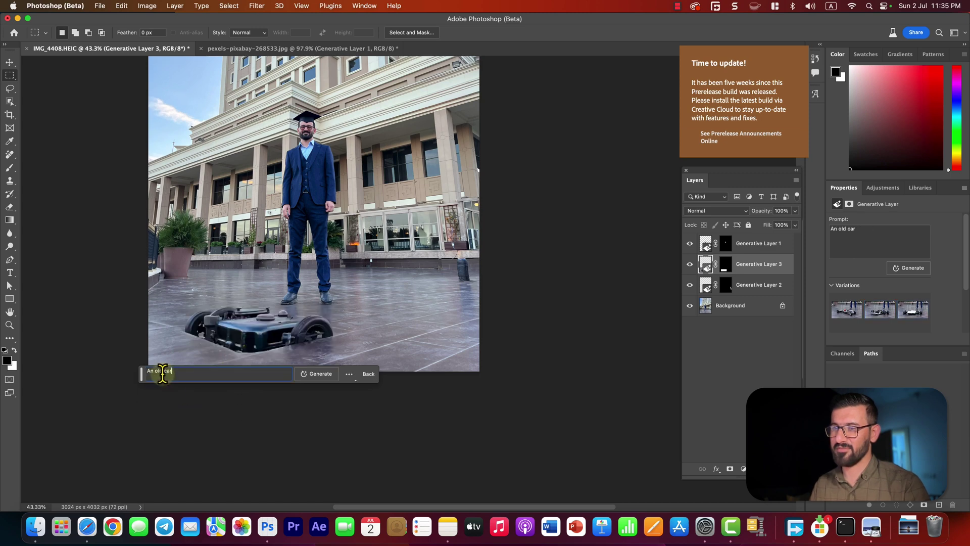
triple_click(159, 372)
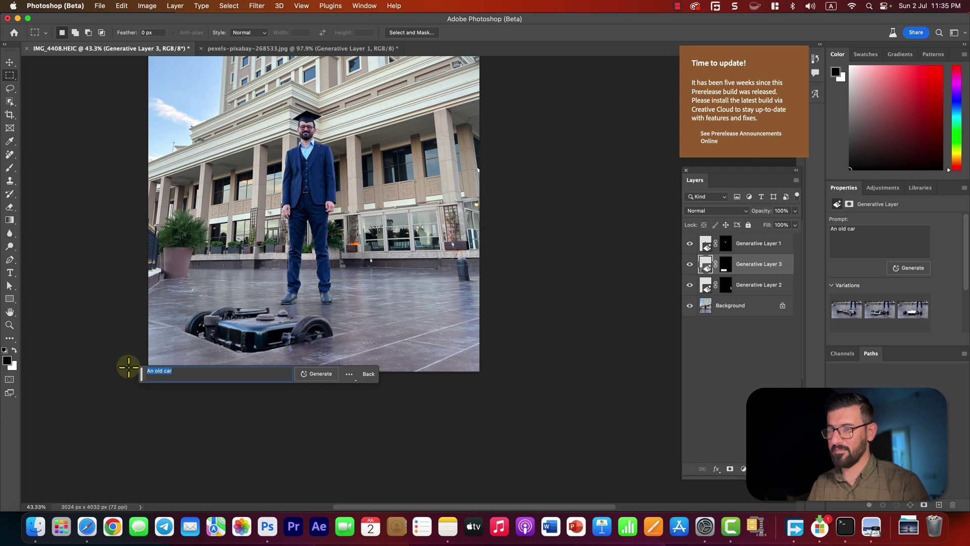
text(A bunch )
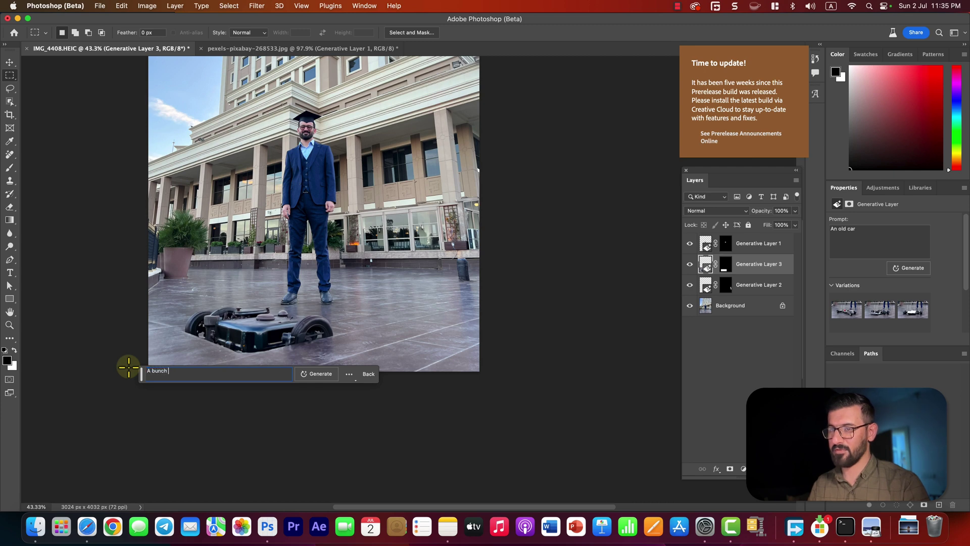
text(of )
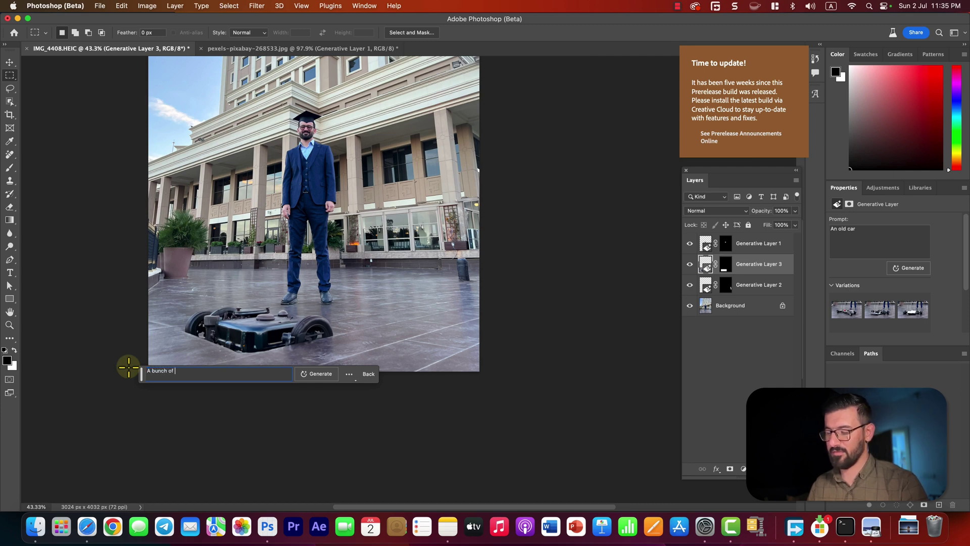
text(flowers)
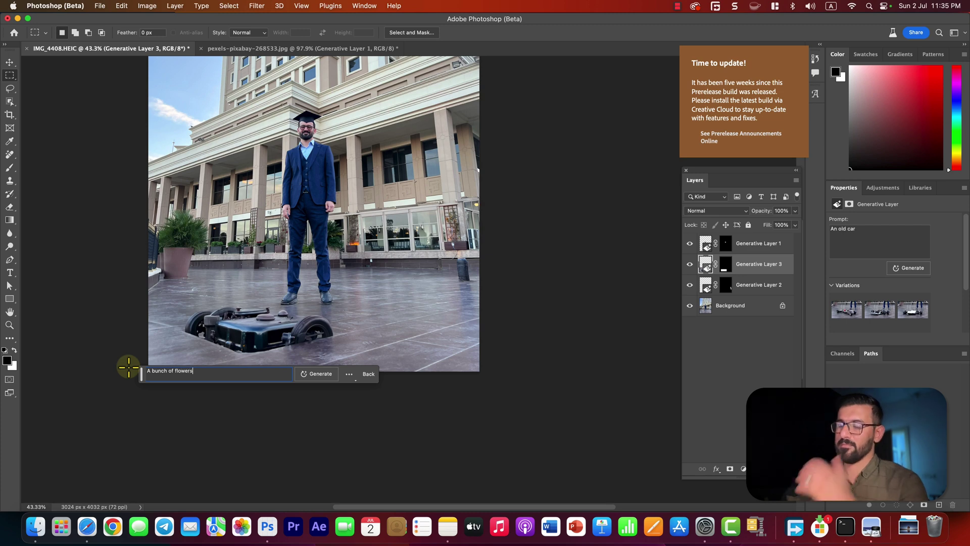
key(Return)
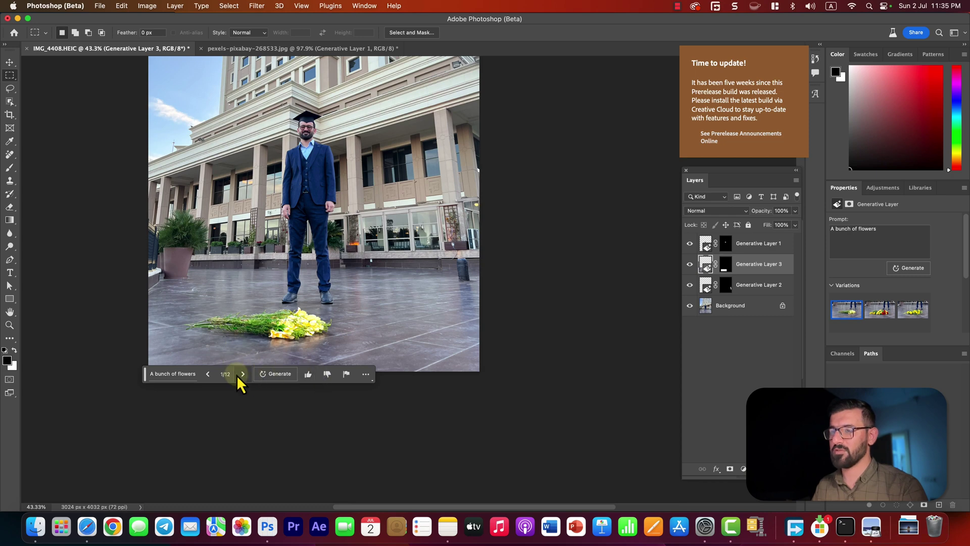
Browse the flower variations and settle on the red-and-yellow bouquet, 2/12
click(243, 374)
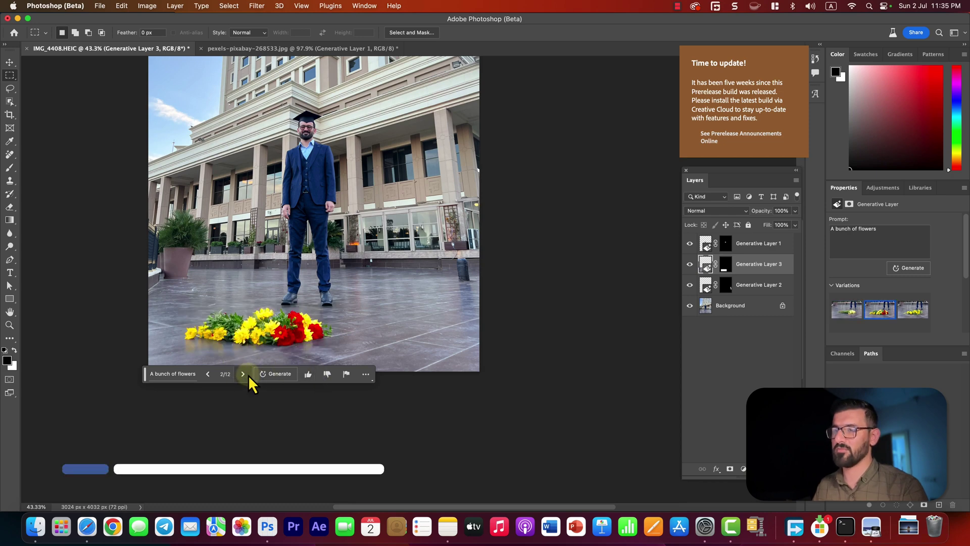
click(248, 375)
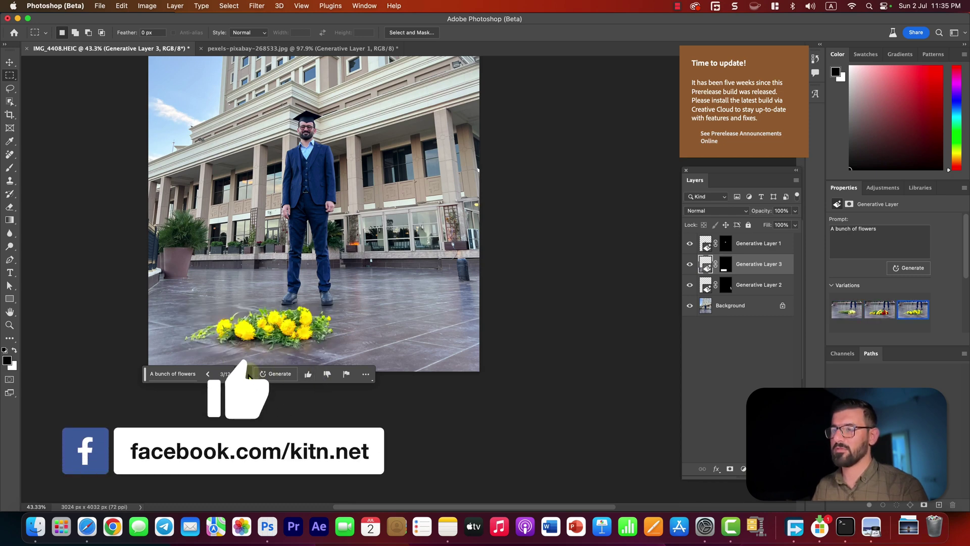
click(207, 375)
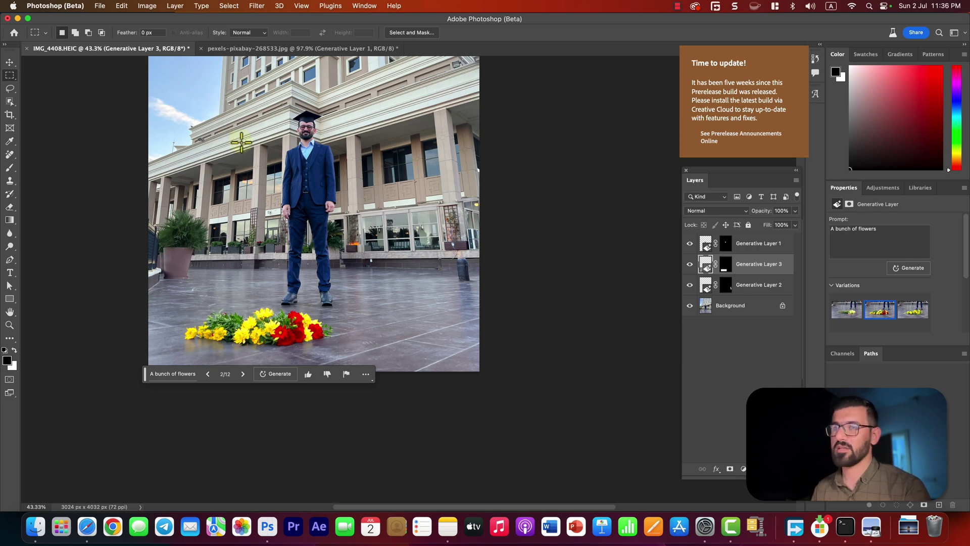
scroll(106, 158, up, 3)
scroll(106, 158, up, 10)
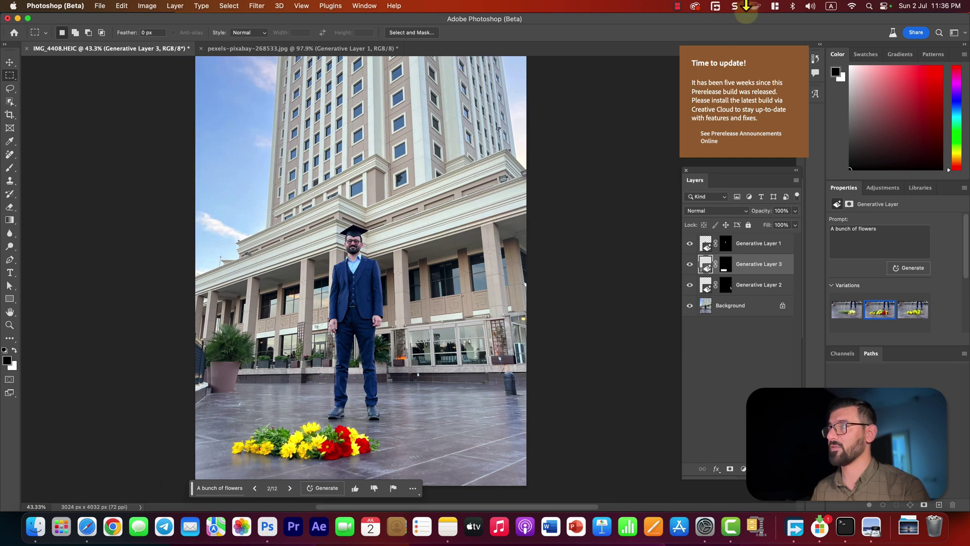
click(695, 6)
drag(499, 99, 521, 89)
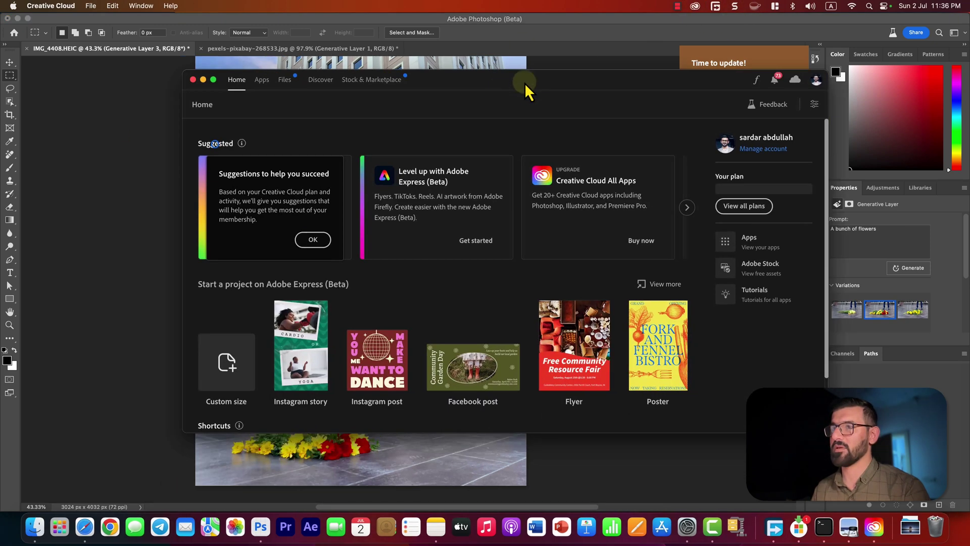
click(258, 82)
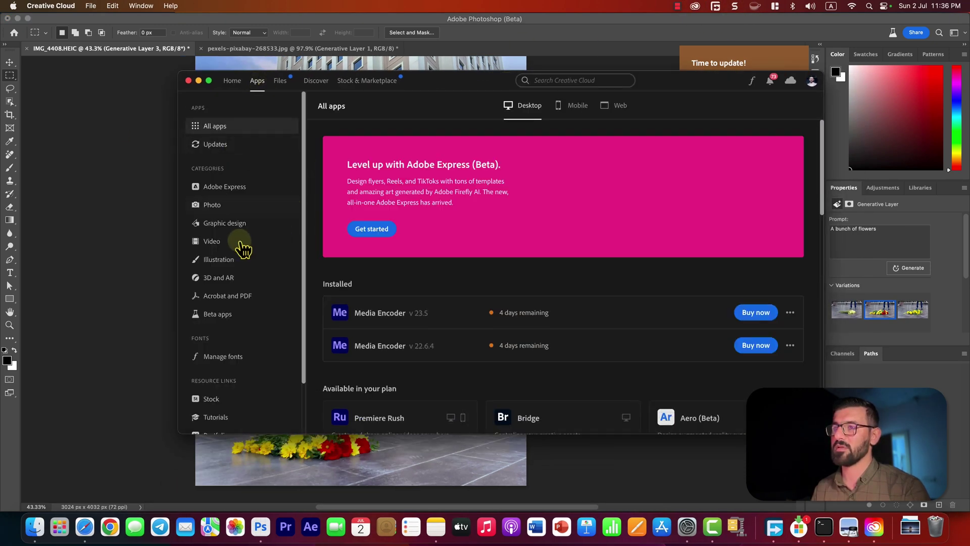
click(218, 314)
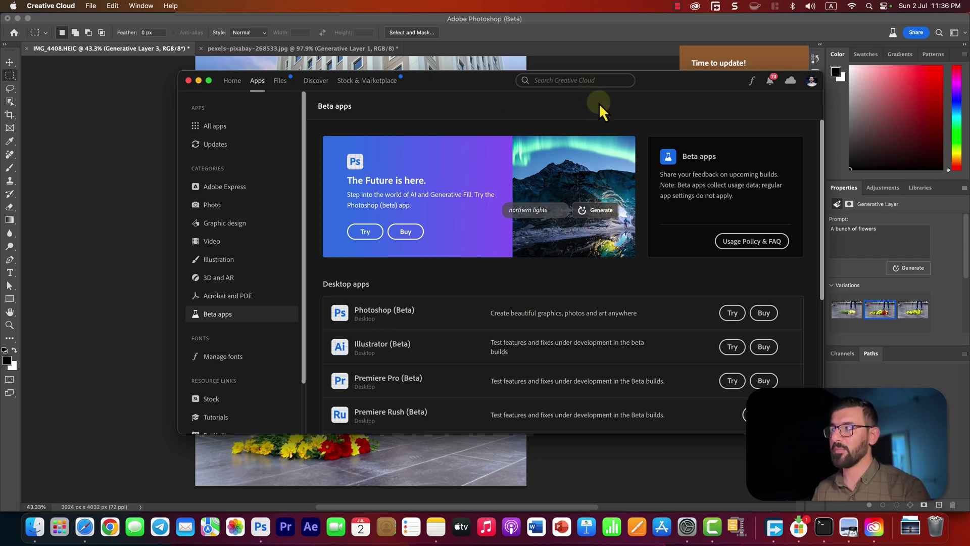
click(188, 80)
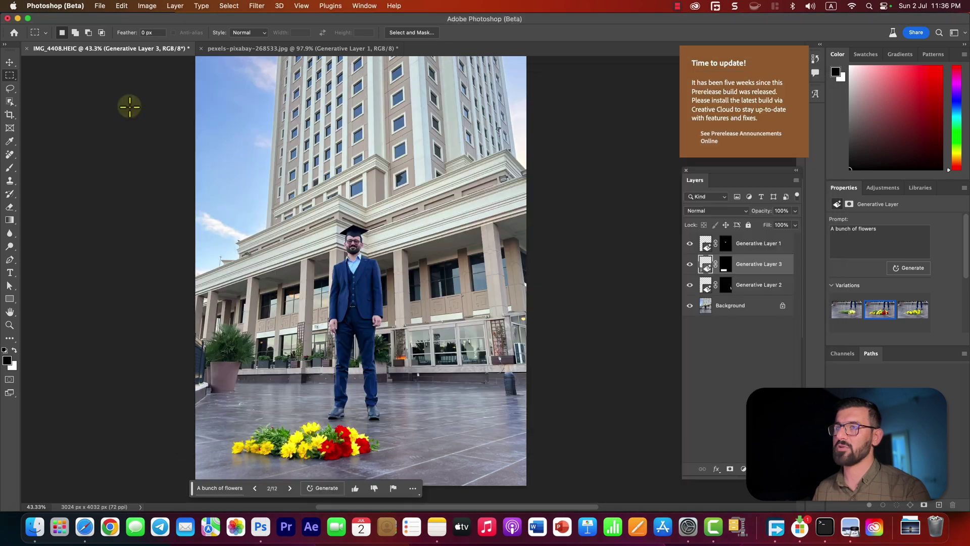